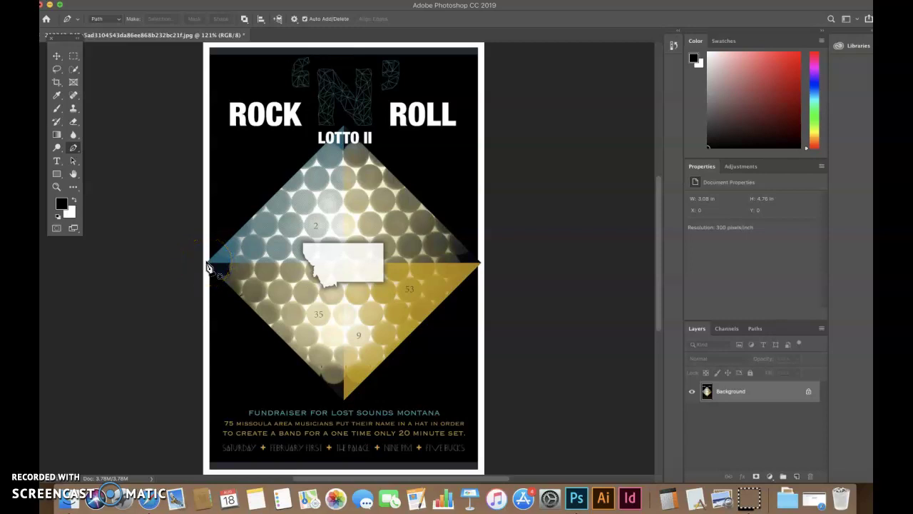
Step: Duplicate the Background layer, hide the original, and make the Background copy layer active
{"action": "left_click", "coordinate": [72, 148]}
{"action": "left_click_drag", "start_coordinate": [771, 393], "coordinate": [797, 475]}
{"action": "left_click_drag", "start_coordinate": [740, 416], "coordinate": [809, 477]}
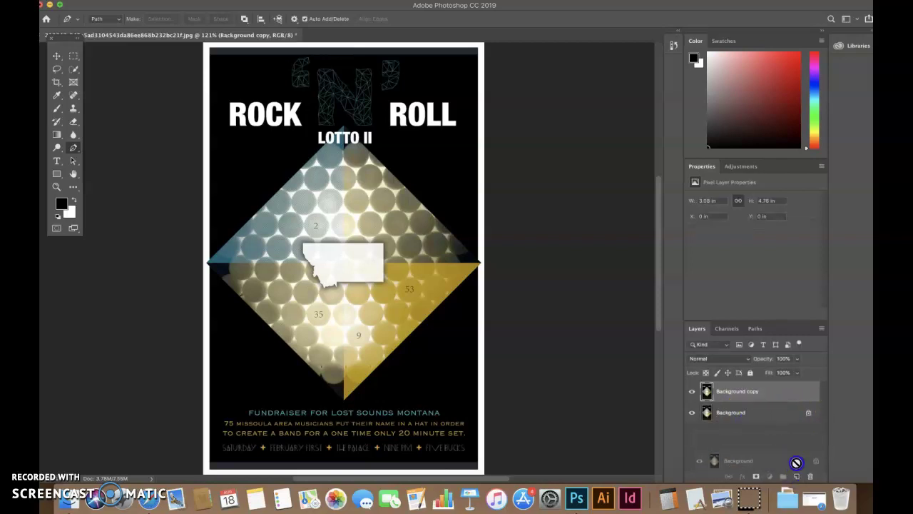
{"action": "left_click", "coordinate": [756, 416]}
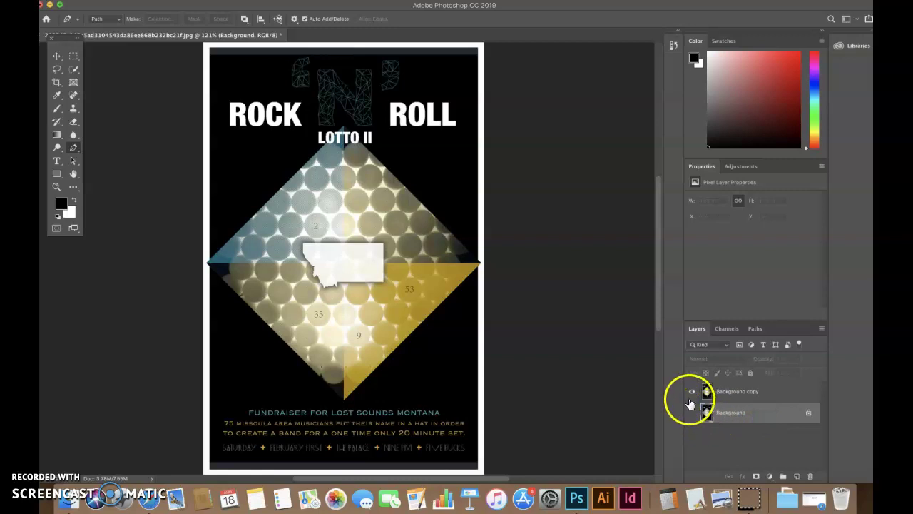
{"action": "left_click", "coordinate": [744, 394]}
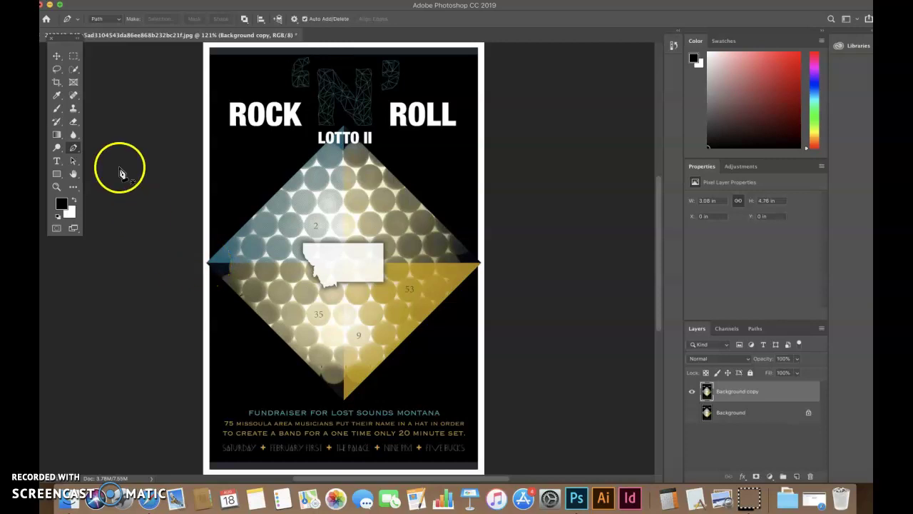
Step: Trace the poster's large diamond with a closed four-point Pen tool path and use it to mask the Background copy layer
{"action": "left_click", "coordinate": [73, 150]}
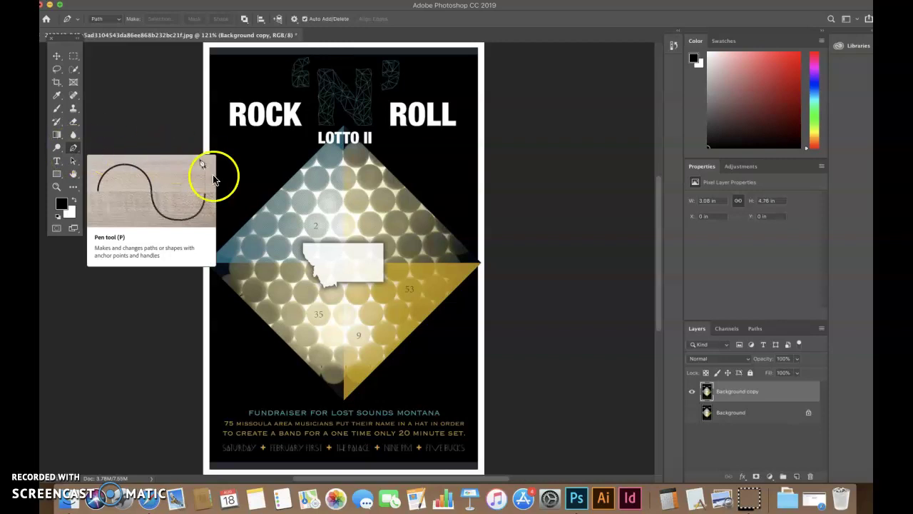
{"action": "left_click", "coordinate": [207, 264]}
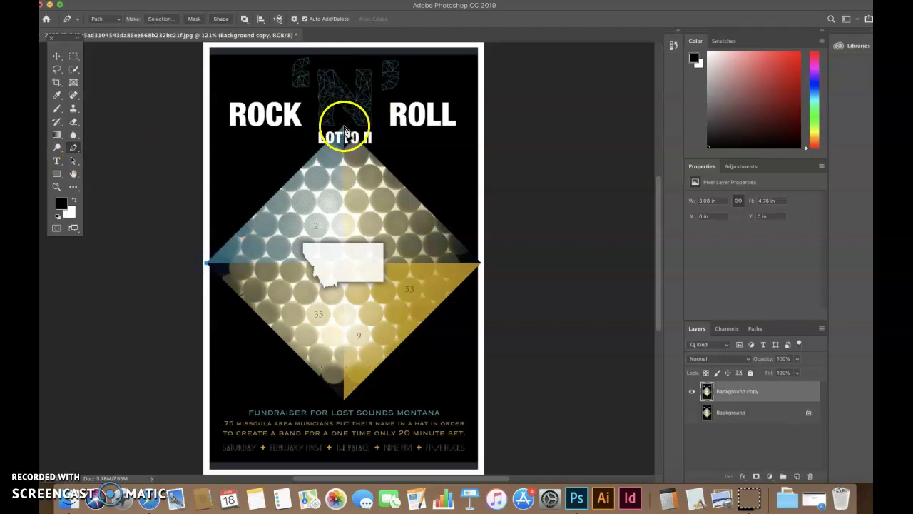
{"action": "left_click", "coordinate": [482, 264]}
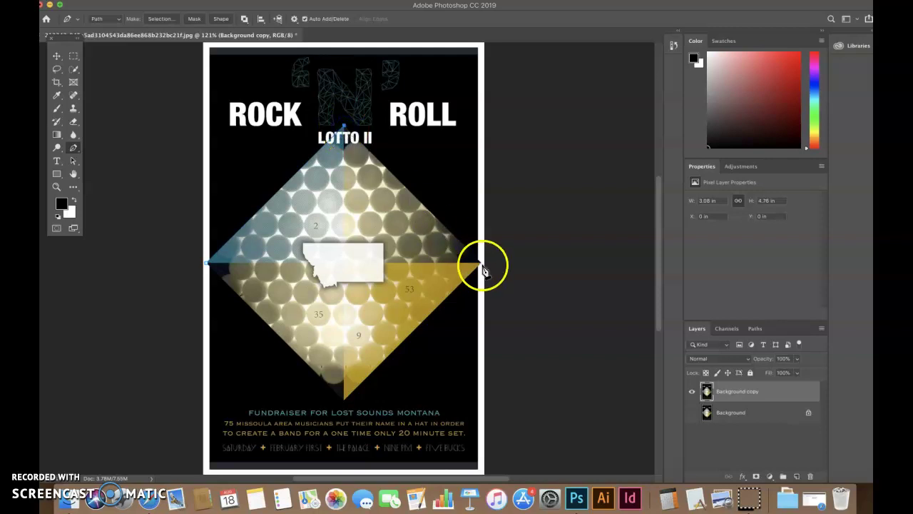
{"action": "left_click", "coordinate": [344, 402]}
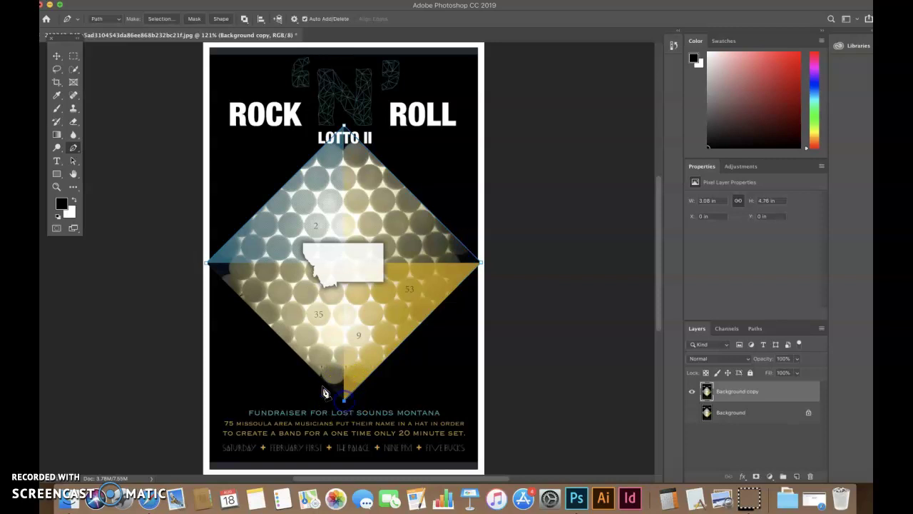
{"action": "left_click", "coordinate": [207, 264]}
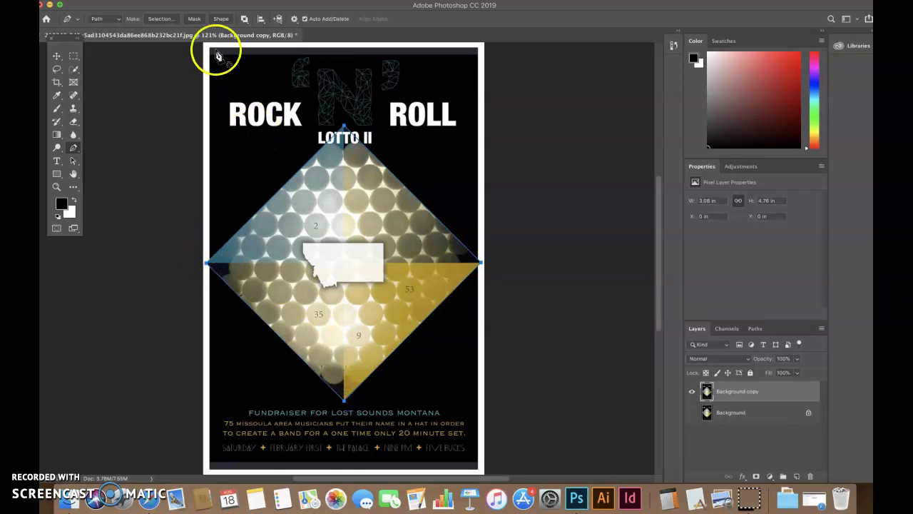
{"action": "left_click", "coordinate": [195, 19]}
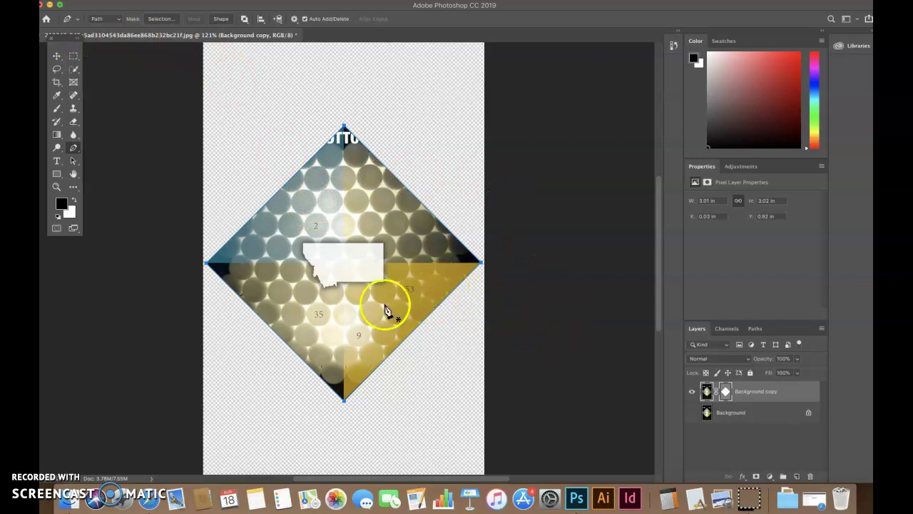
Step: Turn the diamond path into a new anti-aliased selection with a feather radius of 0 pixels
{"action": "left_click", "coordinate": [164, 19]}
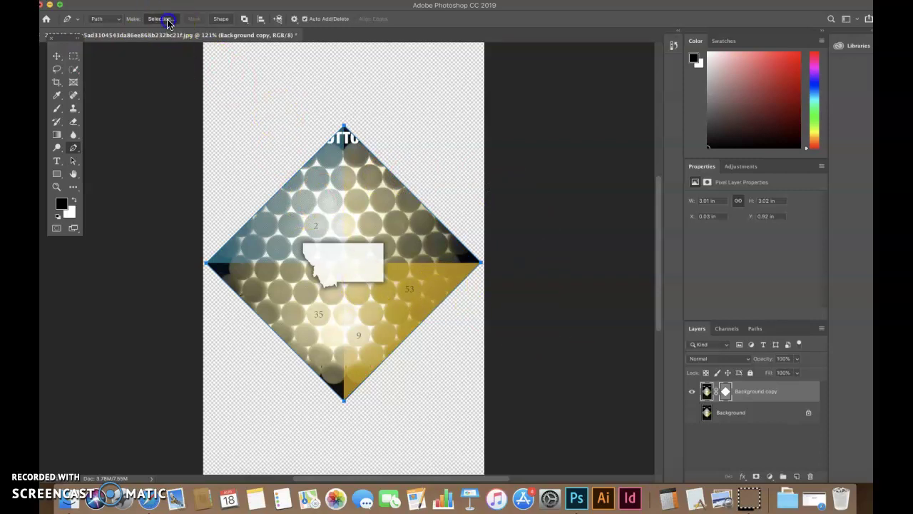
{"action": "type", "text": "0"}
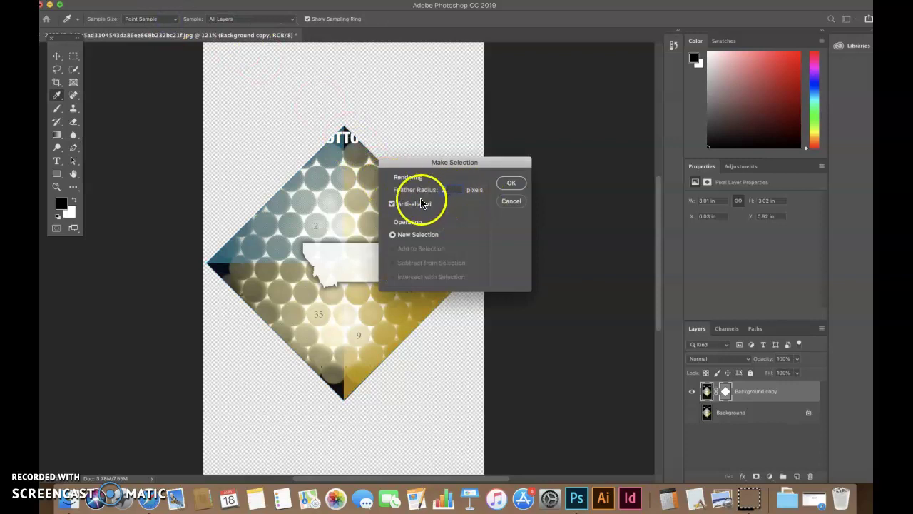
{"action": "left_click", "coordinate": [512, 182]}
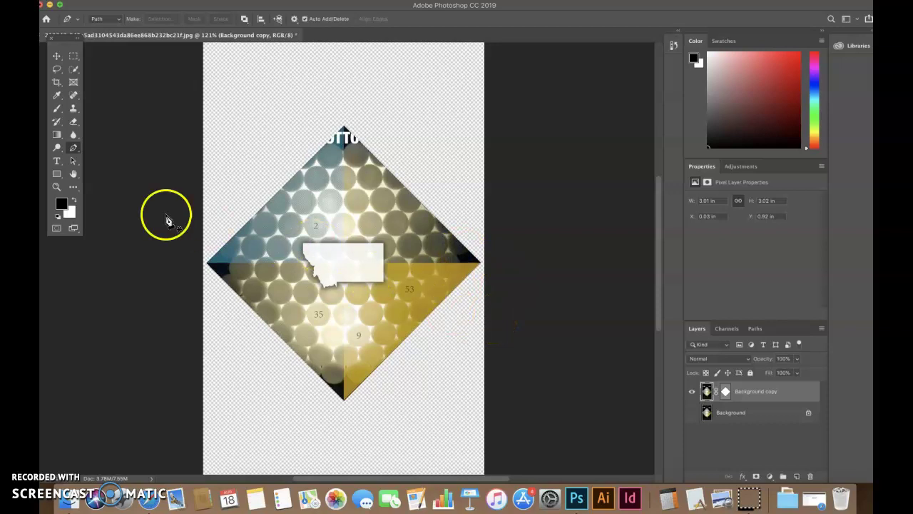
{"action": "left_click", "coordinate": [58, 150]}
{"action": "left_click", "coordinate": [57, 151]}
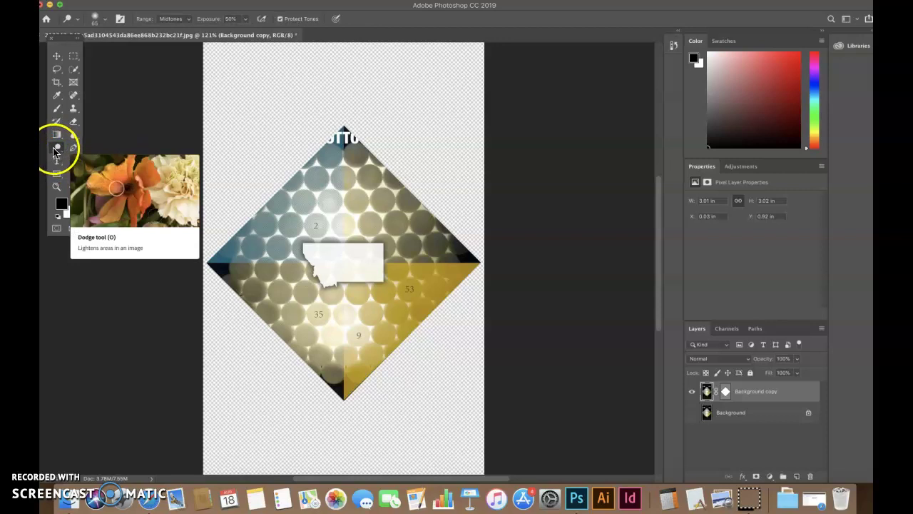
{"action": "left_click", "coordinate": [58, 188]}
{"action": "left_click_drag", "start_coordinate": [241, 214], "coordinate": [267, 196]}
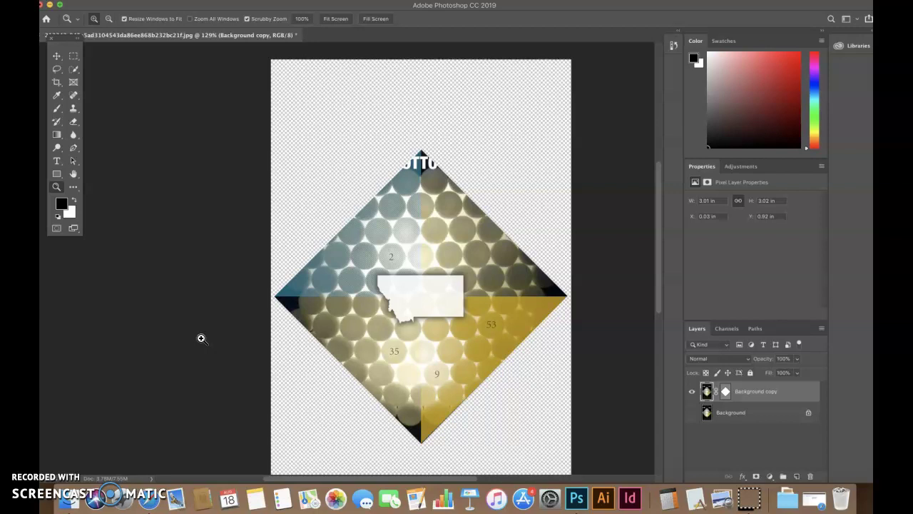
Step: Check the image's width, height and resolution in the Image Size settings without changing them
{"action": "key", "text": "super+alt+i"}
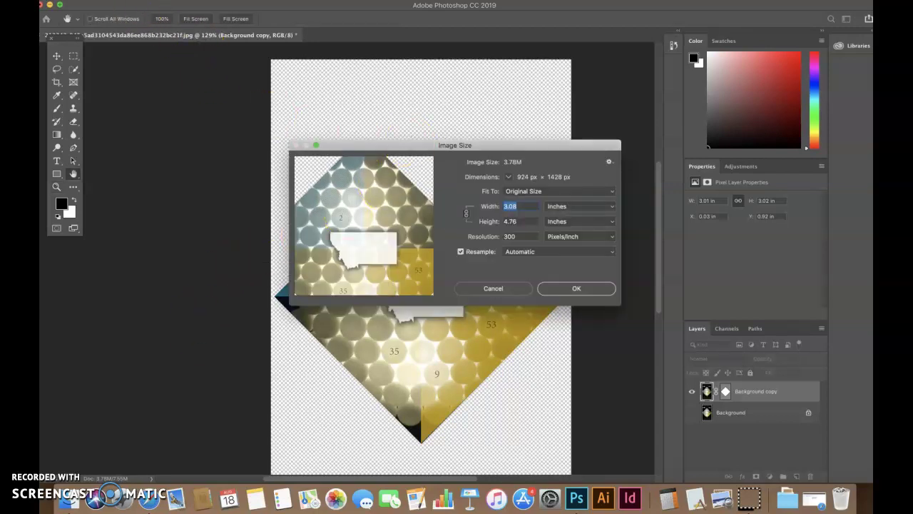
{"action": "left_click", "coordinate": [127, 0]}
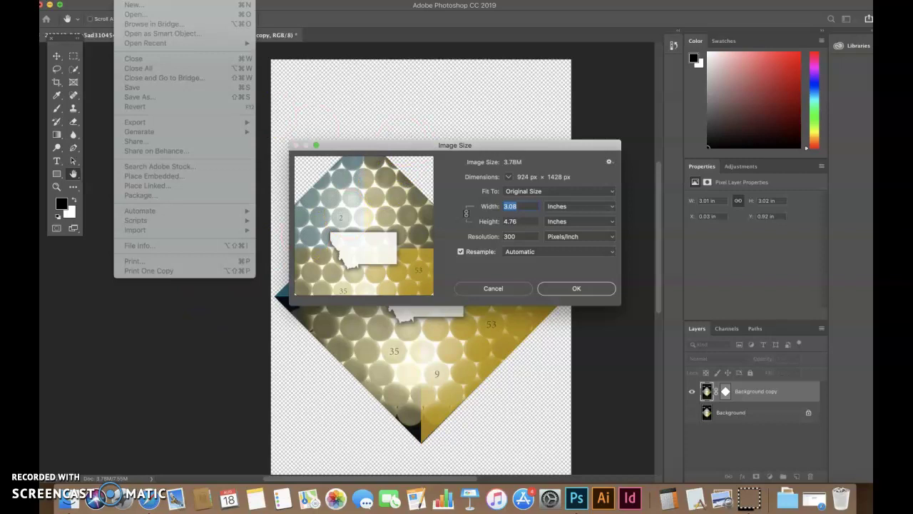
{"action": "mouse_move", "coordinate": [171, 0]}
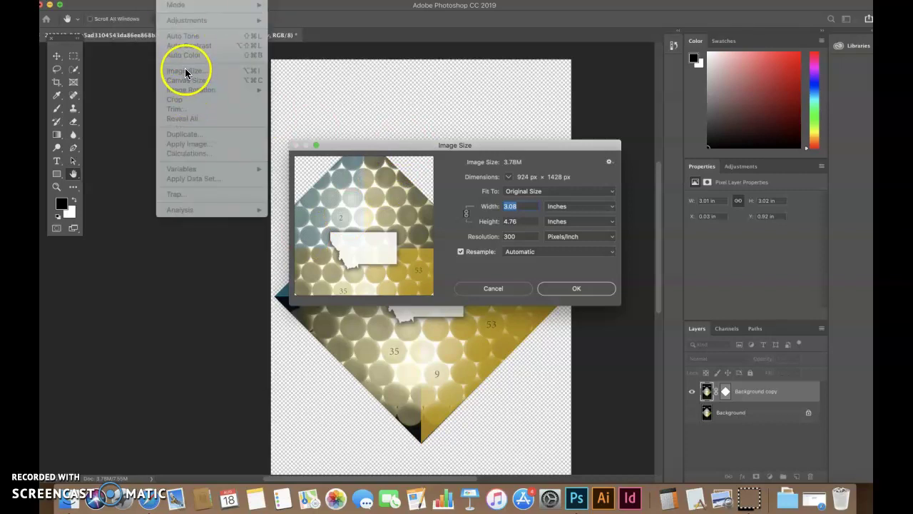
{"action": "left_click", "coordinate": [528, 272]}
{"action": "double_click", "coordinate": [516, 237]}
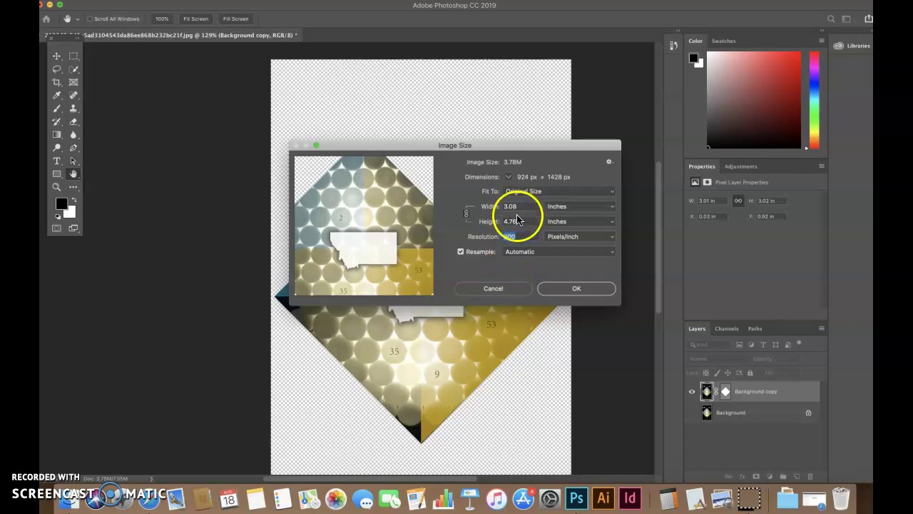
{"action": "double_click", "coordinate": [517, 221]}
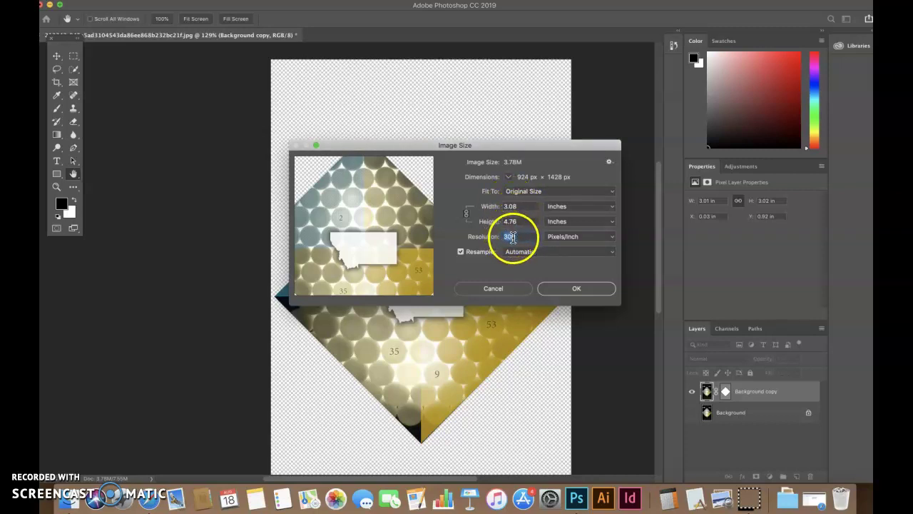
{"action": "left_click", "coordinate": [579, 288]}
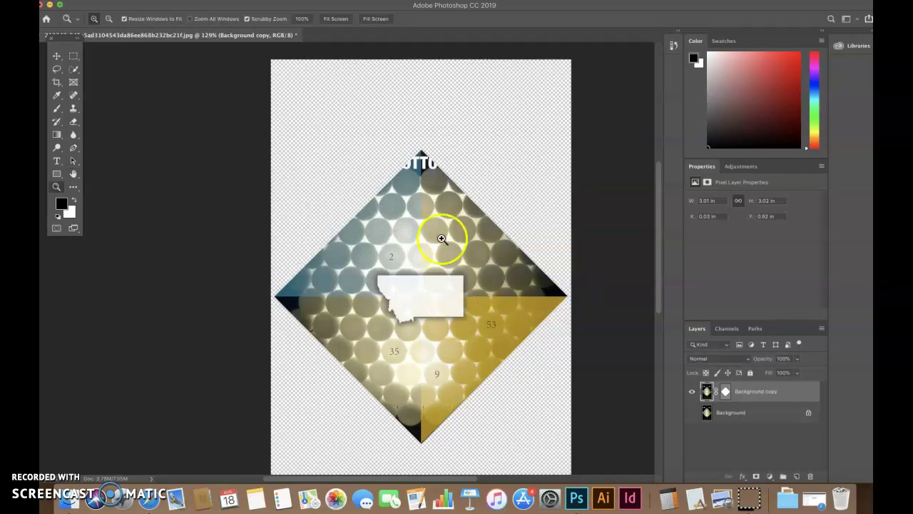
Step: Set up the Clone Stamp tool with a Hard Round brush at 67 px and 100% hardness for the circles around the number 2
{"action": "left_click", "coordinate": [58, 149]}
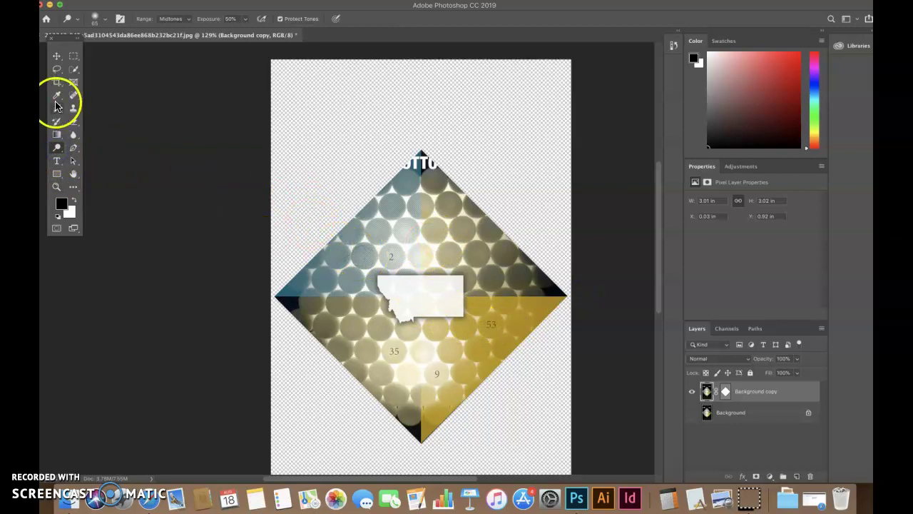
{"action": "left_click", "coordinate": [56, 186]}
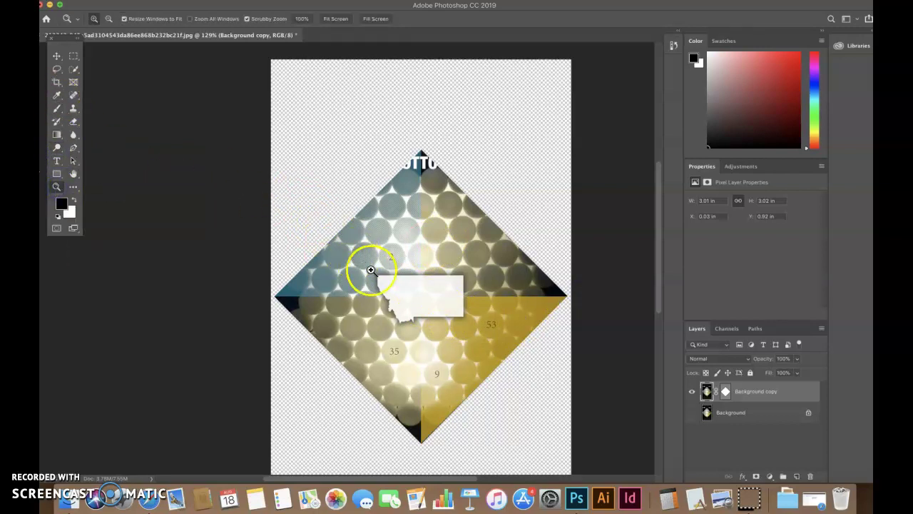
{"action": "left_click_drag", "start_coordinate": [376, 262], "coordinate": [432, 261]}
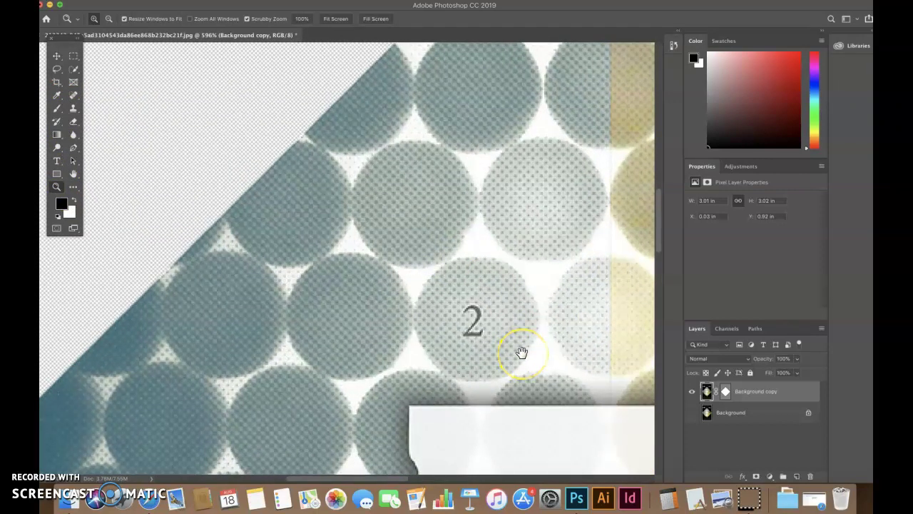
{"action": "left_click_drag", "start_coordinate": [523, 353], "coordinate": [410, 273]}
{"action": "left_click_drag", "start_coordinate": [467, 269], "coordinate": [454, 228]}
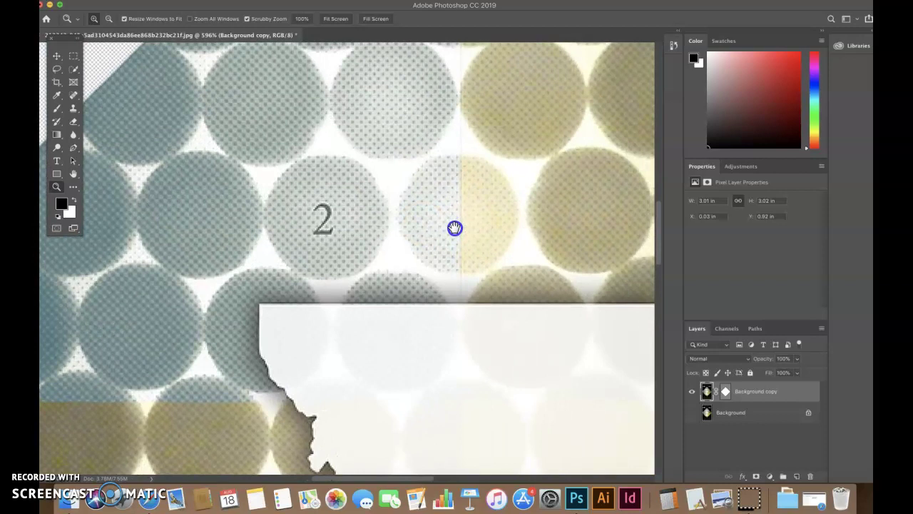
{"action": "left_click", "coordinate": [308, 242]}
{"action": "left_click", "coordinate": [74, 110]}
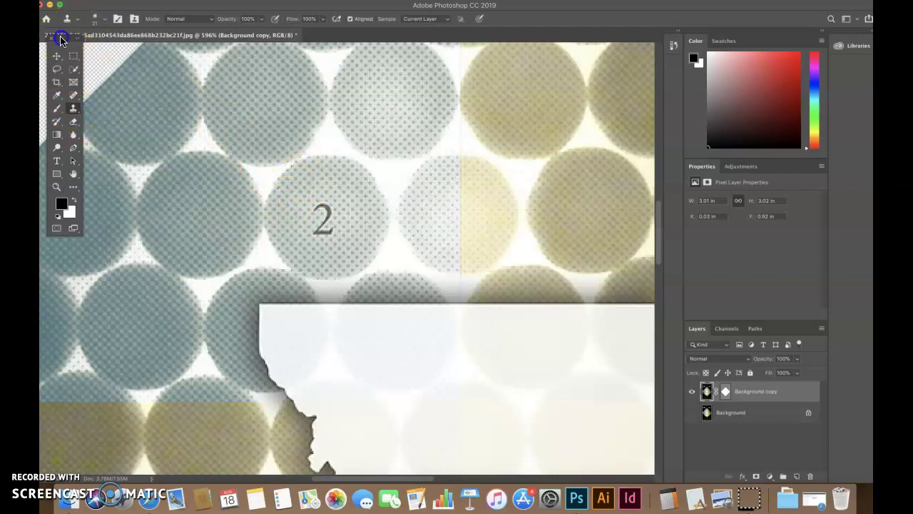
{"action": "left_click_drag", "start_coordinate": [60, 39], "coordinate": [55, 50]}
{"action": "left_click", "coordinate": [97, 19]}
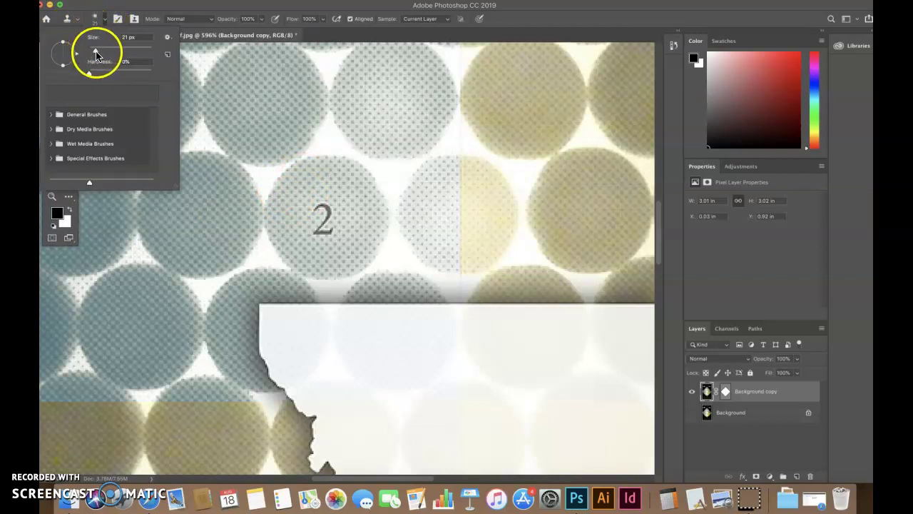
{"action": "left_click", "coordinate": [56, 115]}
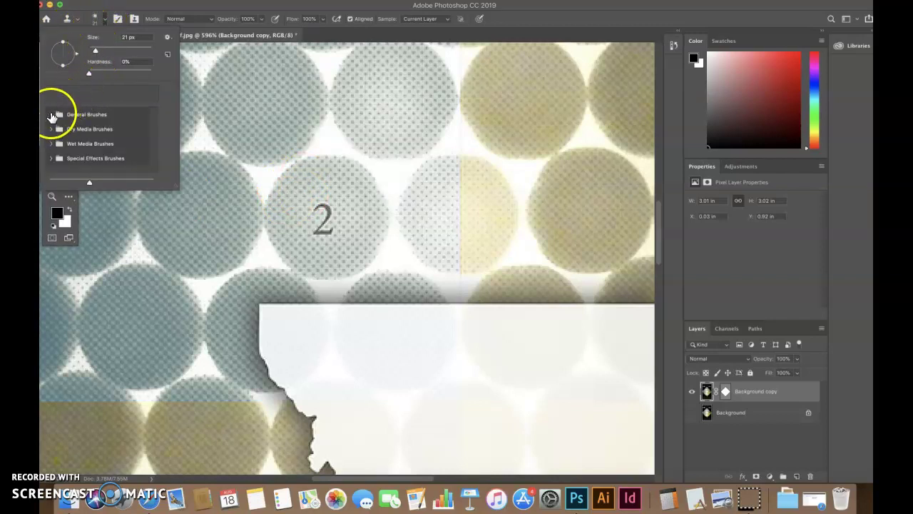
{"action": "left_click", "coordinate": [83, 157]}
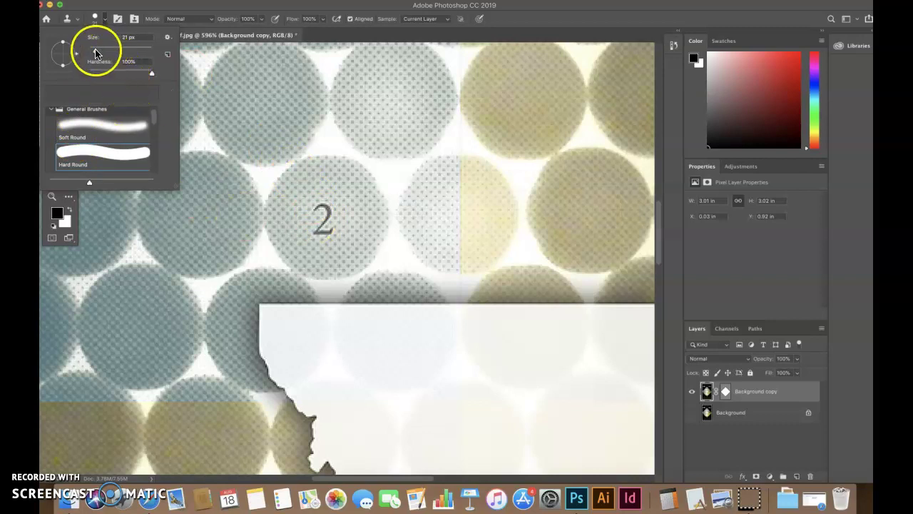
{"action": "left_click_drag", "start_coordinate": [95, 51], "coordinate": [97, 55]}
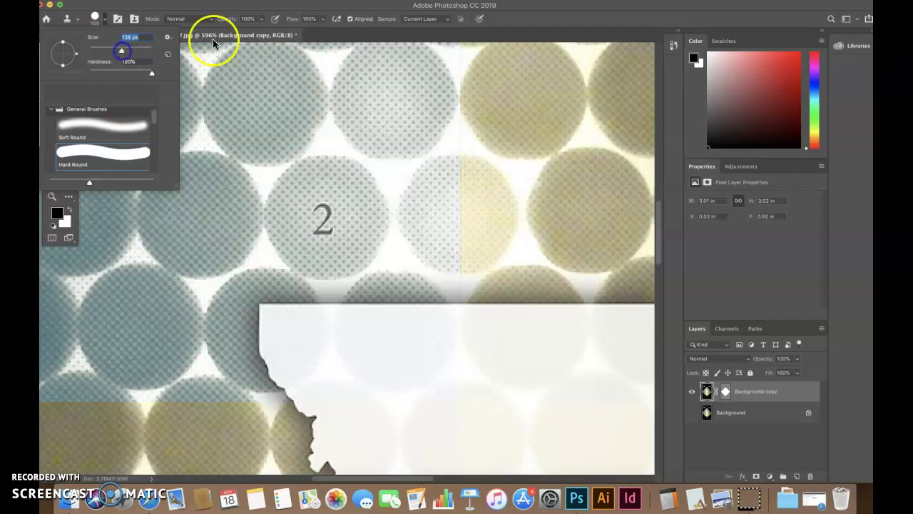
{"action": "left_click_drag", "start_coordinate": [121, 50], "coordinate": [111, 48]}
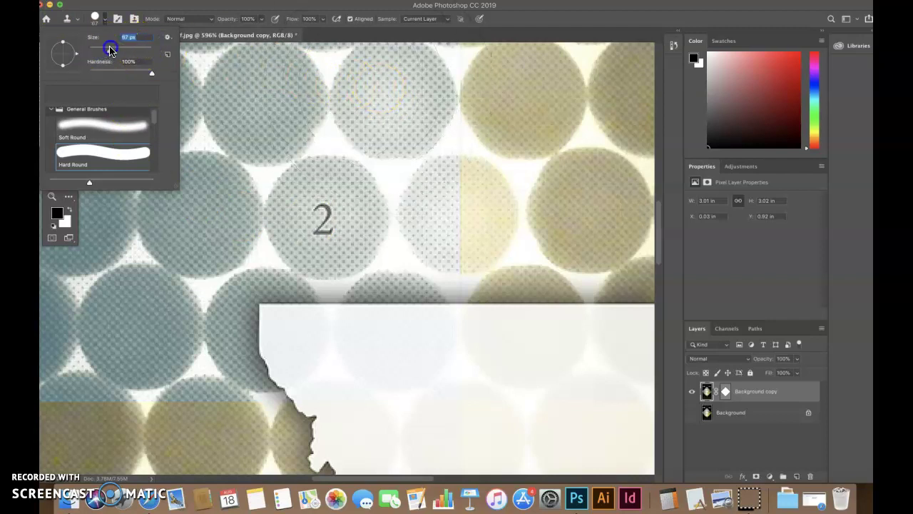
{"action": "left_click", "coordinate": [394, 96], "text": "alt"}
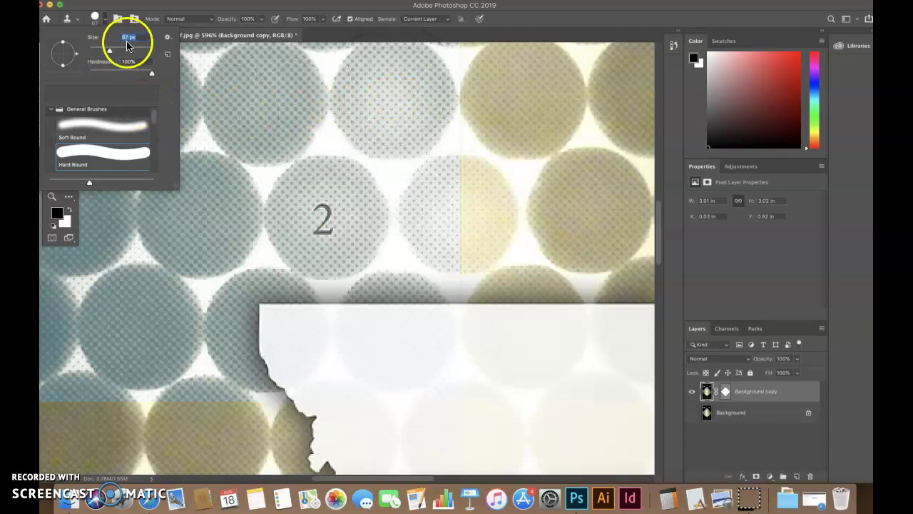
{"action": "left_click", "coordinate": [132, 62]}
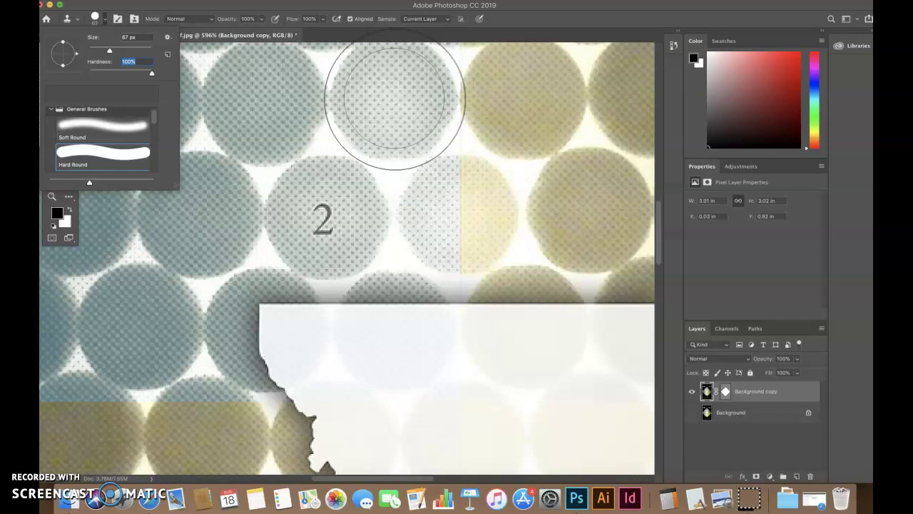
Step: Try to clone the plain circle above the number 2 over it with the 67 px hard brush
{"action": "left_click", "coordinate": [395, 99], "text": "alt"}
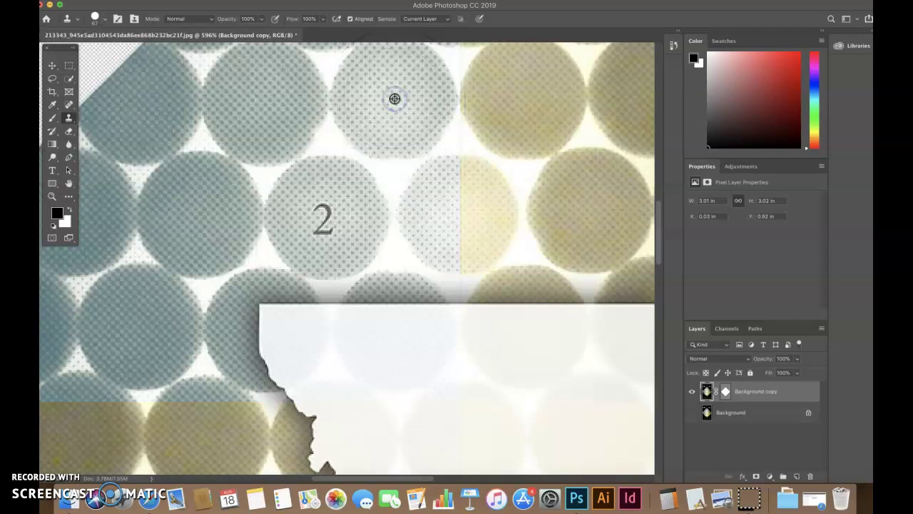
{"action": "mouse_move", "coordinate": [394, 100]}
{"action": "left_mouse_down"}
{"action": "mouse_move", "coordinate": [386, 119]}
{"action": "mouse_move", "coordinate": [254, 104]}
{"action": "mouse_move", "coordinate": [382, 100]}
{"action": "mouse_move", "coordinate": [492, 119]}
{"action": "mouse_move", "coordinate": [522, 108]}
{"action": "mouse_move", "coordinate": [522, 98]}
{"action": "mouse_move", "coordinate": [440, 115]}
{"action": "mouse_move", "coordinate": [393, 105]}
{"action": "mouse_move", "coordinate": [503, 108]}
{"action": "mouse_move", "coordinate": [523, 100]}
{"action": "mouse_move", "coordinate": [326, 220]}
{"action": "mouse_move", "coordinate": [415, 282]}
{"action": "mouse_move", "coordinate": [432, 330]}
{"action": "mouse_move", "coordinate": [518, 339]}
{"action": "mouse_move", "coordinate": [551, 401]}
{"action": "mouse_move", "coordinate": [507, 328]}
{"action": "mouse_move", "coordinate": [525, 305]}
{"action": "mouse_move", "coordinate": [475, 340]}
{"action": "left_mouse_up"}
{"action": "key", "text": "super+0"}
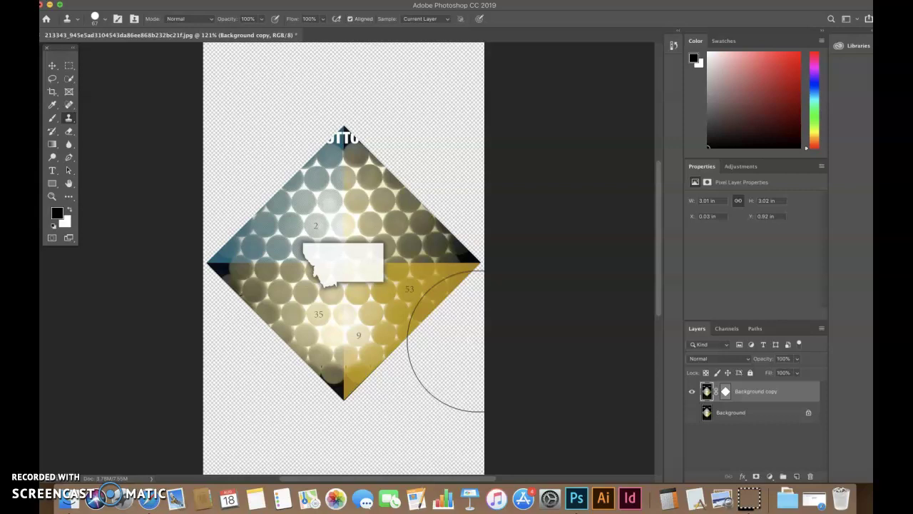
{"action": "key", "text": "super+equal"}
{"action": "key", "text": "super+equal"}
{"action": "key", "text": "super+equal"}
{"action": "key", "text": "super+equal"}
{"action": "key", "text": "super+equal"}
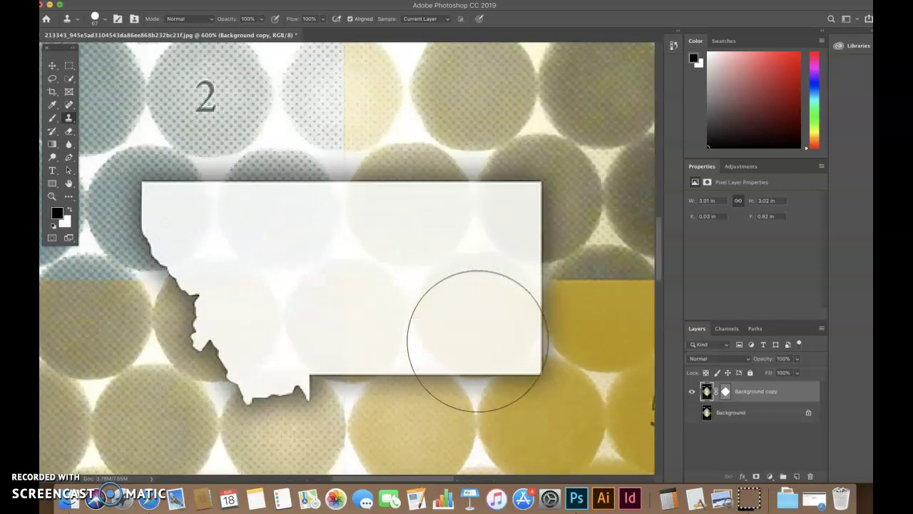
{"action": "mouse_move", "coordinate": [351, 265]}
{"action": "left_mouse_down"}
{"action": "mouse_move", "coordinate": [442, 397]}
{"action": "mouse_move", "coordinate": [518, 438]}
{"action": "left_mouse_up"}
{"action": "left_click_drag", "start_coordinate": [464, 190], "coordinate": [439, 152]}
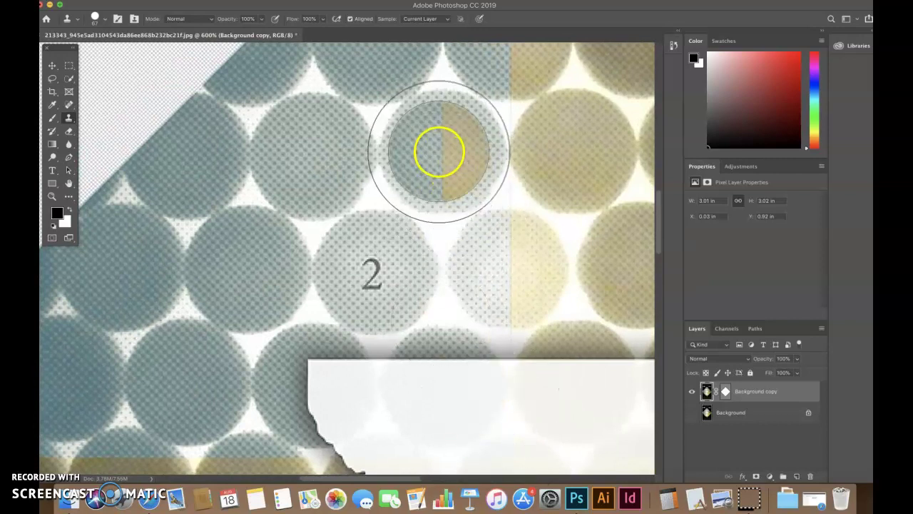
Step: Cover the number 2 by cloning the circle above it with a Soft Round brush at 105 px and 0% hardness
{"action": "left_click", "coordinate": [105, 22]}
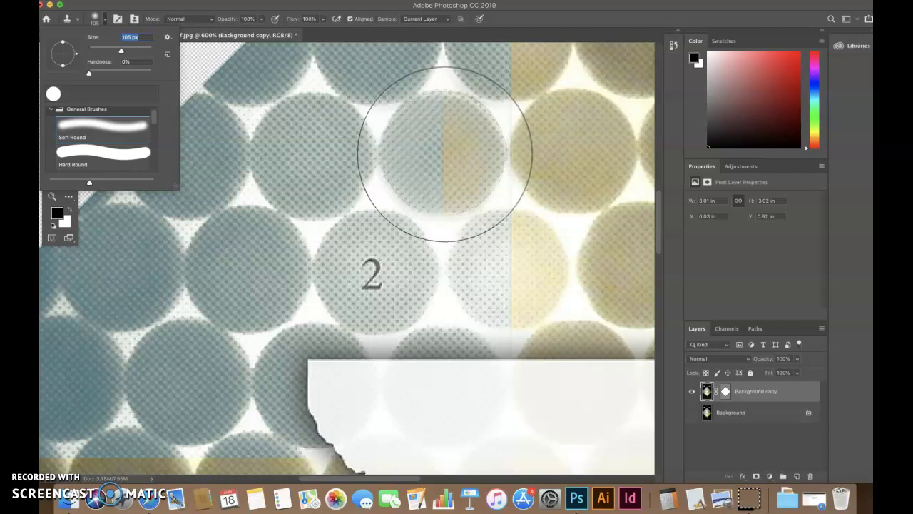
{"action": "left_click", "coordinate": [445, 154], "text": "alt"}
{"action": "left_click", "coordinate": [377, 273]}
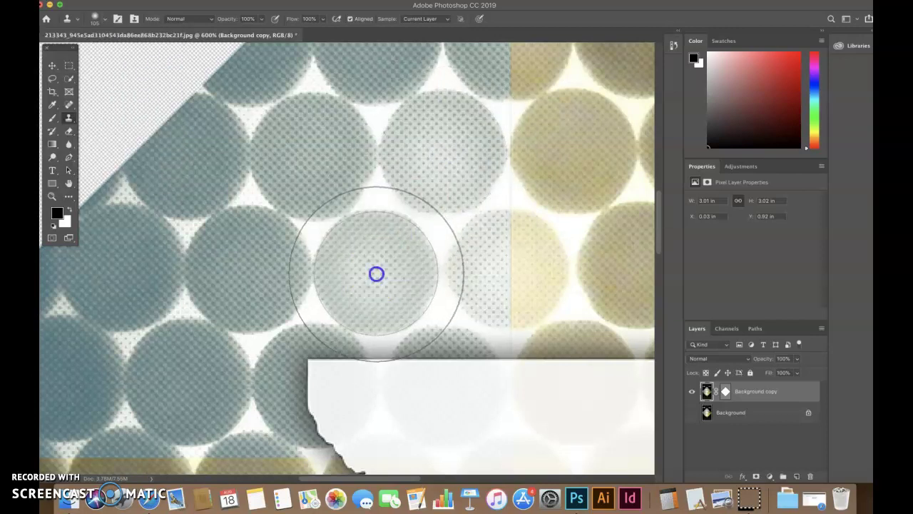
{"action": "left_click_drag", "start_coordinate": [552, 395], "coordinate": [463, 414]}
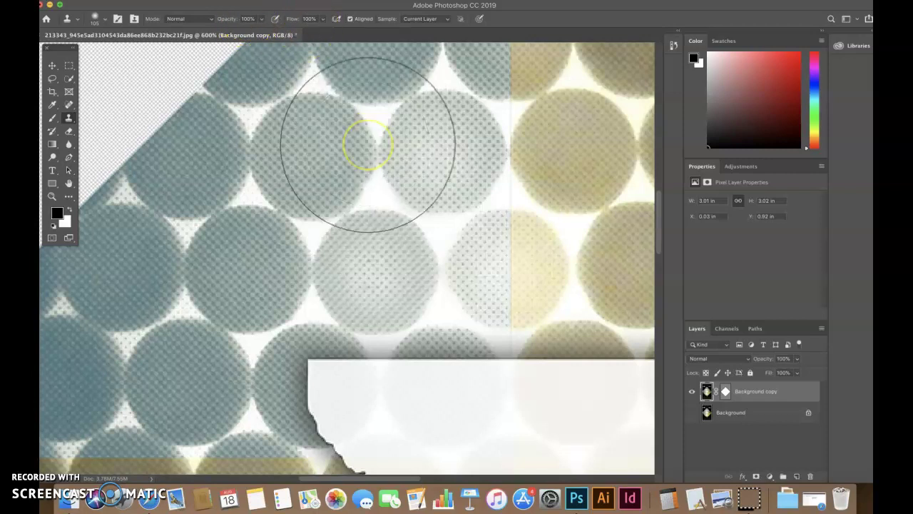
Step: Try to cover the number 53 by cloning the plain gold circle beside it with the 105 px soft brush, and undo the stroke
{"action": "key", "text": "super+0"}
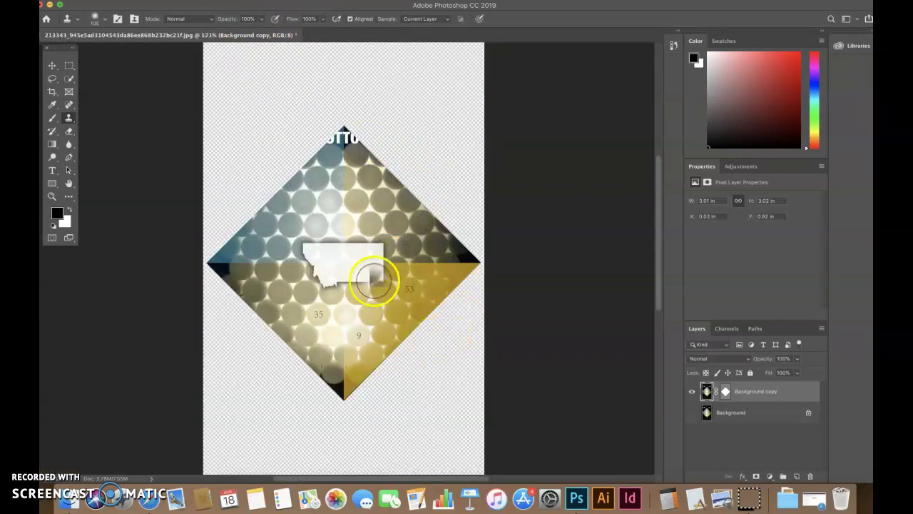
{"action": "left_click", "coordinate": [52, 195]}
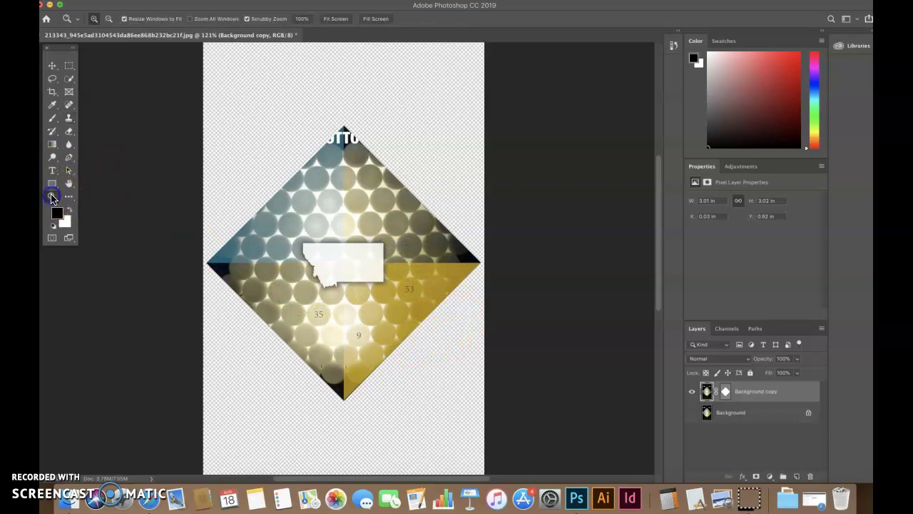
{"action": "left_click_drag", "start_coordinate": [398, 274], "coordinate": [458, 333]}
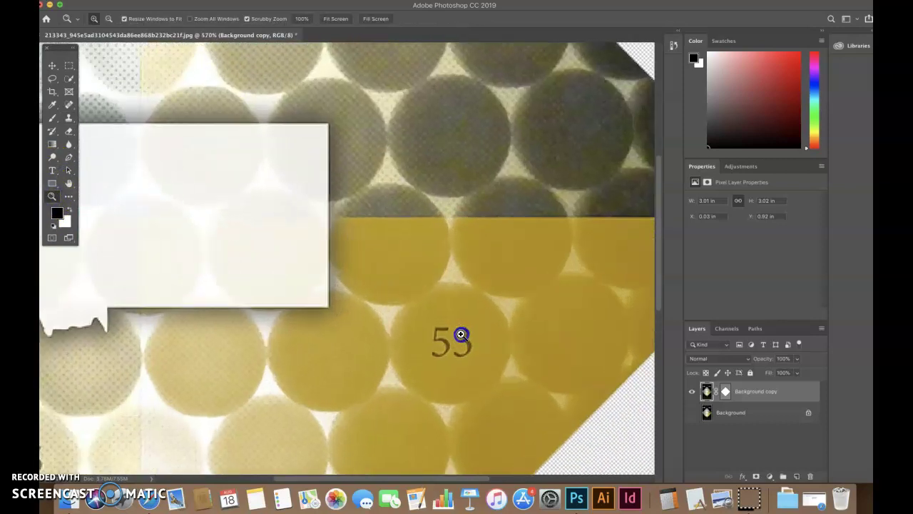
{"action": "left_click", "coordinate": [69, 118]}
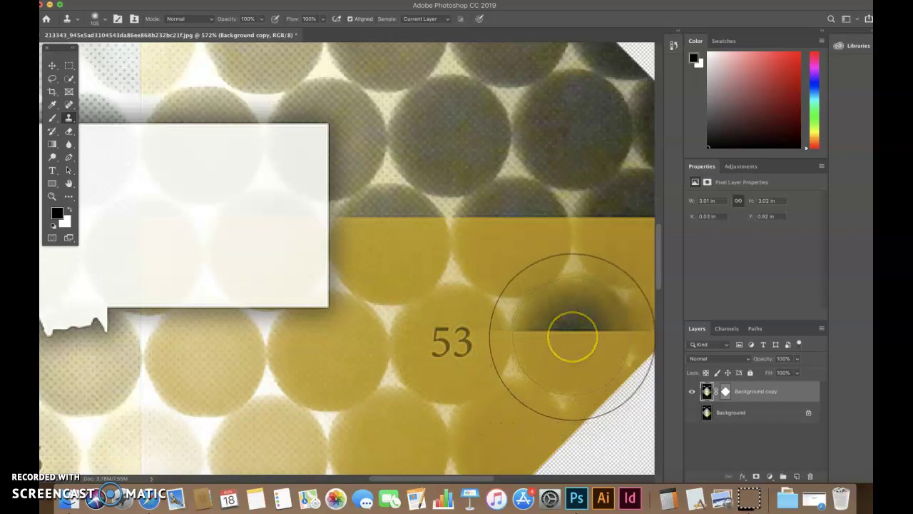
{"action": "left_click", "coordinate": [572, 337], "text": "alt"}
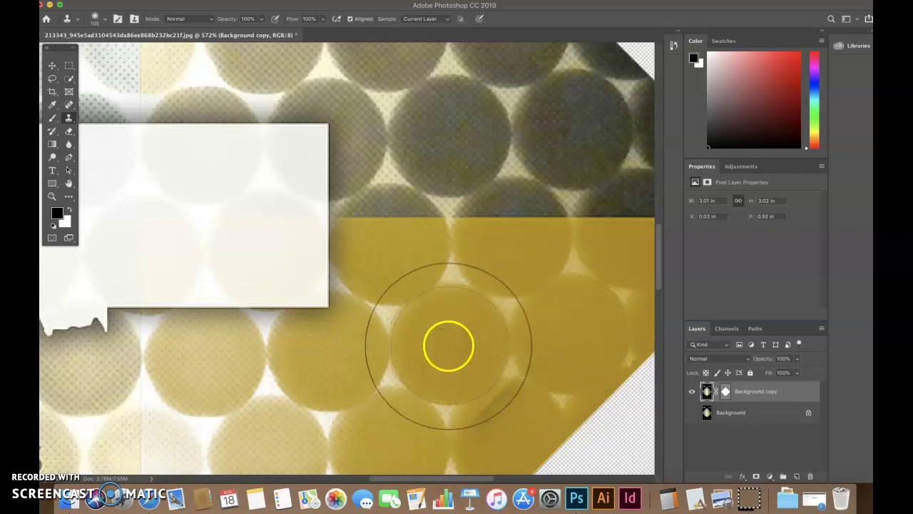
{"action": "left_click_drag", "start_coordinate": [513, 347], "coordinate": [445, 343]}
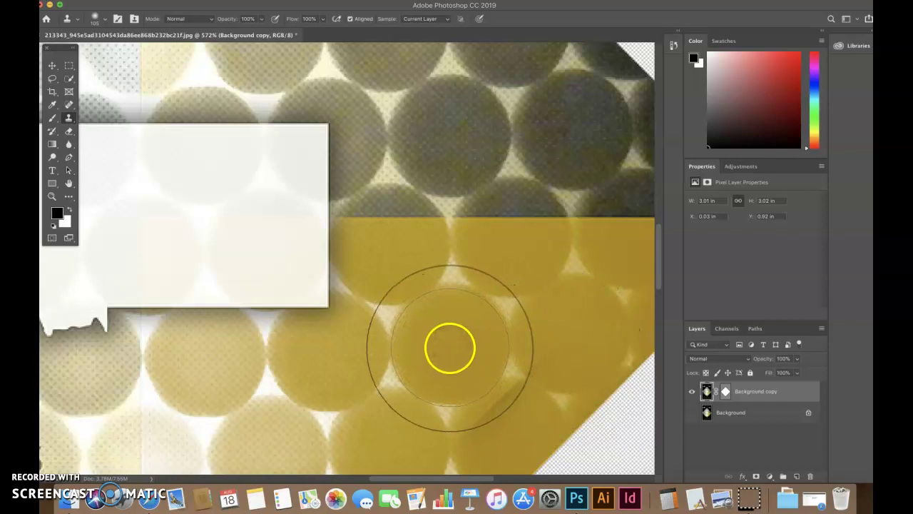
{"action": "key", "text": "super+z"}
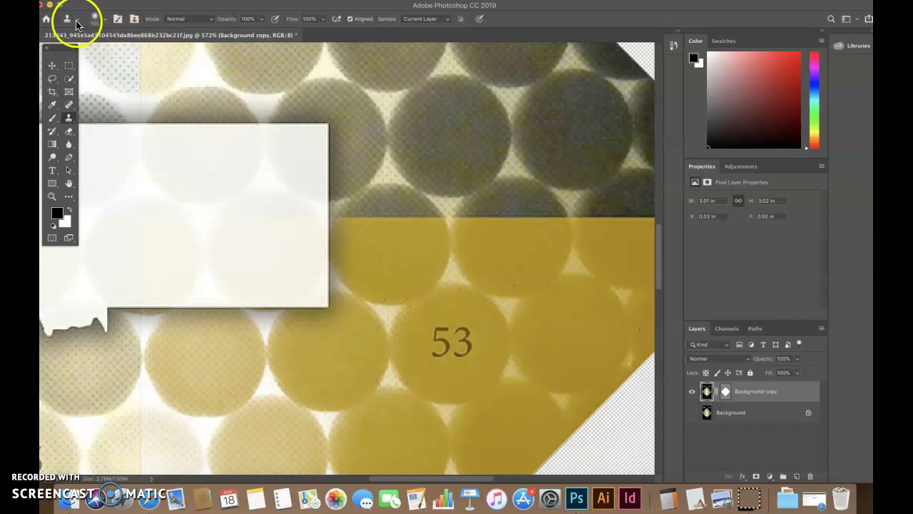
Step: Set the Clone Stamp's Soft Round brush to 41 px with 44% hardness for the circle containing the number 53
{"action": "left_click", "coordinate": [76, 22]}
{"action": "left_click", "coordinate": [105, 21]}
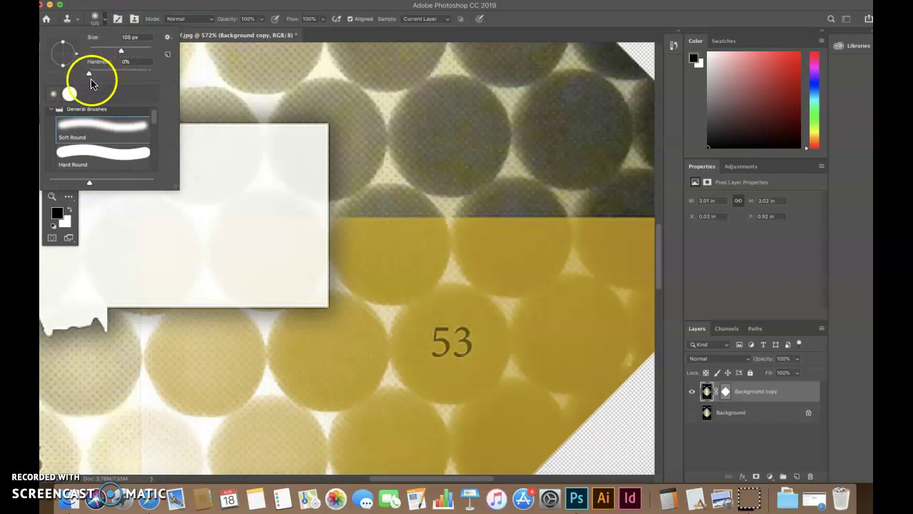
{"action": "left_click", "coordinate": [92, 129]}
{"action": "scroll", "coordinate": [91, 134], "scroll_direction": "down", "scroll_amount": 4}
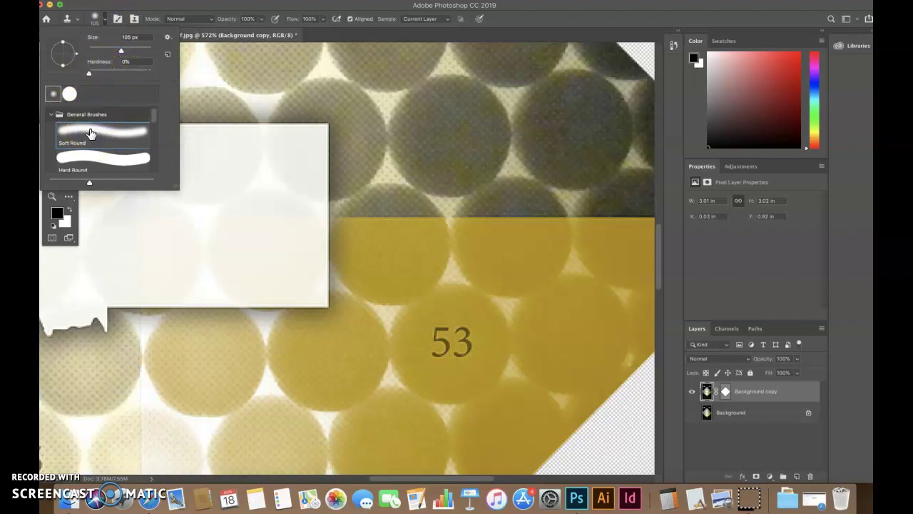
{"action": "left_click", "coordinate": [91, 158]}
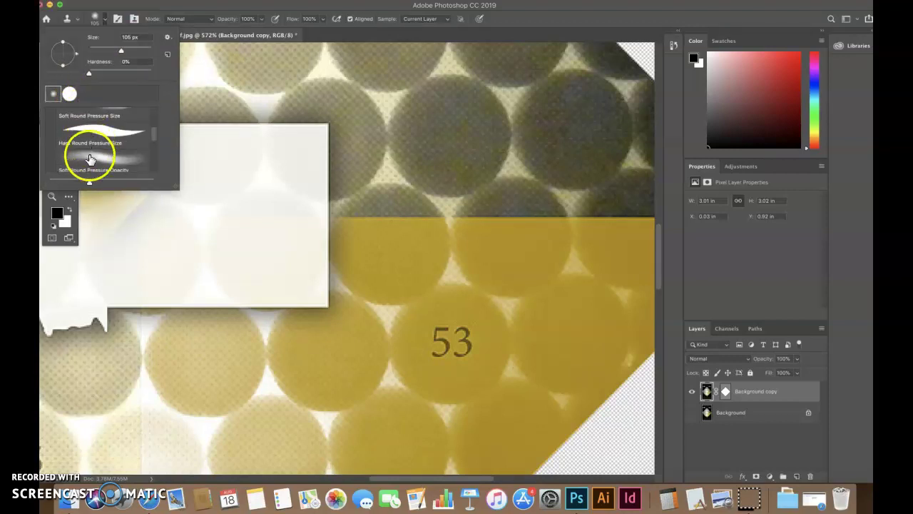
{"action": "scroll", "coordinate": [89, 159], "scroll_direction": "up", "scroll_amount": 1}
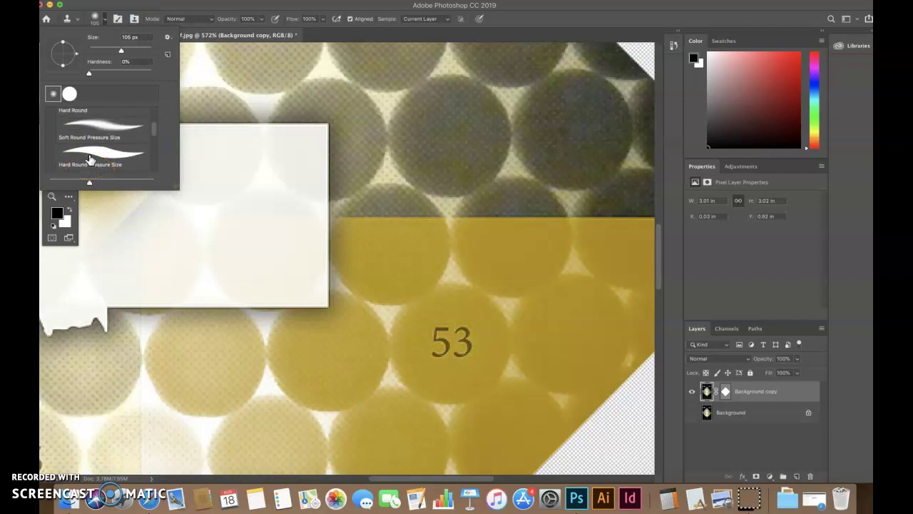
{"action": "left_click", "coordinate": [92, 134]}
{"action": "left_click", "coordinate": [117, 82]}
{"action": "left_click_drag", "start_coordinate": [107, 76], "coordinate": [94, 76]}
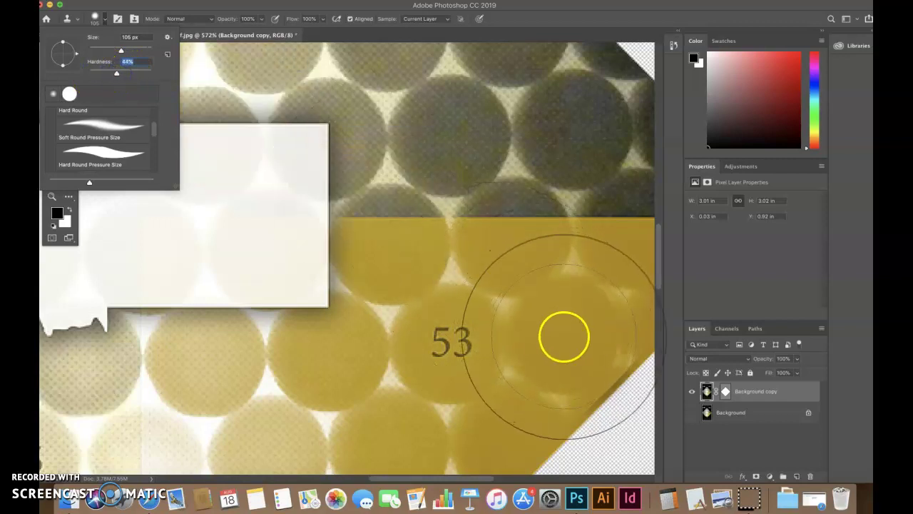
{"action": "left_click", "coordinate": [567, 336]}
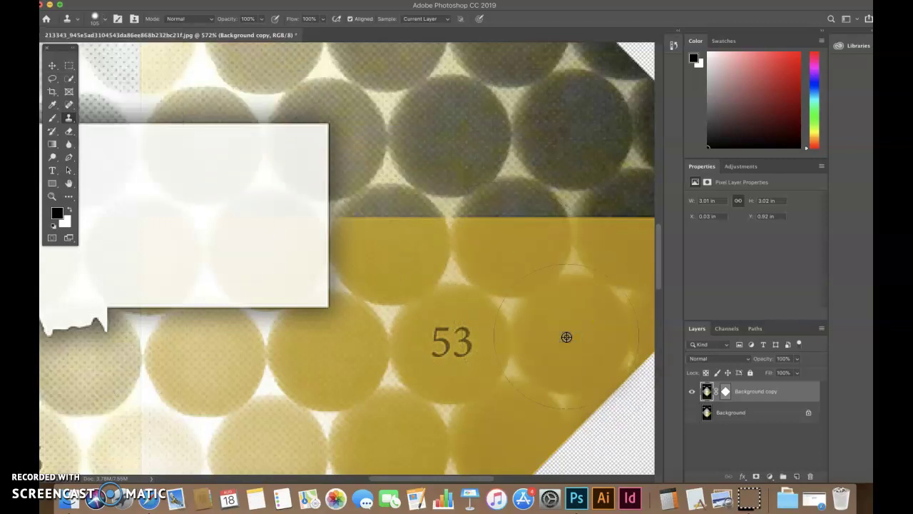
{"action": "left_click", "coordinate": [103, 17]}
{"action": "left_click_drag", "start_coordinate": [106, 45], "coordinate": [102, 49]}
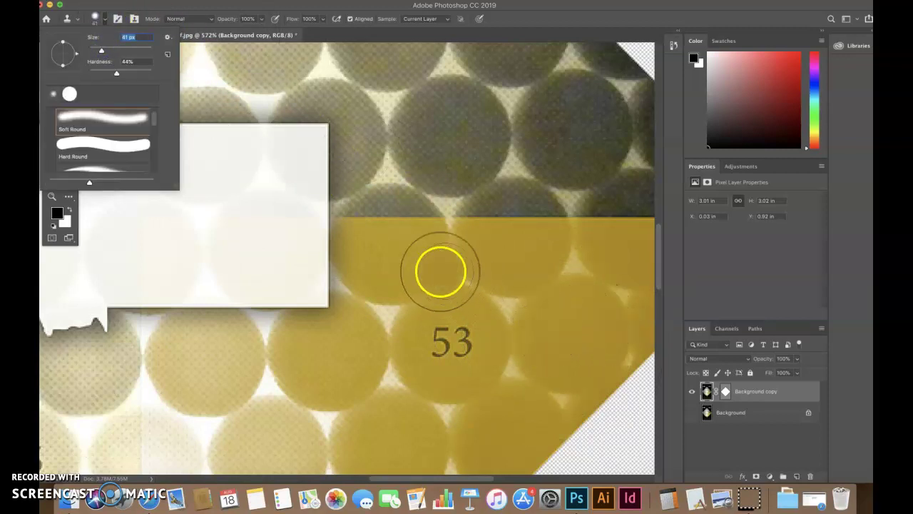
Step: Paint out the number 53 by cloning texture from the plain gold circle to its right
{"action": "left_click", "coordinate": [581, 336]}
{"action": "left_click_drag", "start_coordinate": [514, 328], "coordinate": [451, 342]}
{"action": "mouse_move", "coordinate": [563, 378]}
{"action": "left_mouse_down"}
{"action": "mouse_move", "coordinate": [577, 383]}
{"action": "mouse_move", "coordinate": [495, 414]}
{"action": "mouse_move", "coordinate": [485, 399]}
{"action": "left_mouse_up"}
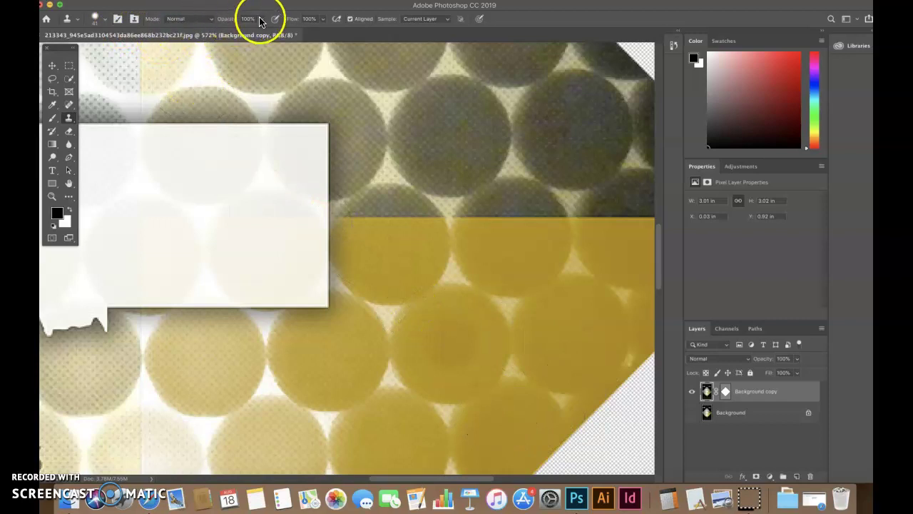
Step: Enlarge the Clone Stamp brush to 52 px, lower its opacity to 64%, and reduce its flow
{"action": "left_click", "coordinate": [323, 23]}
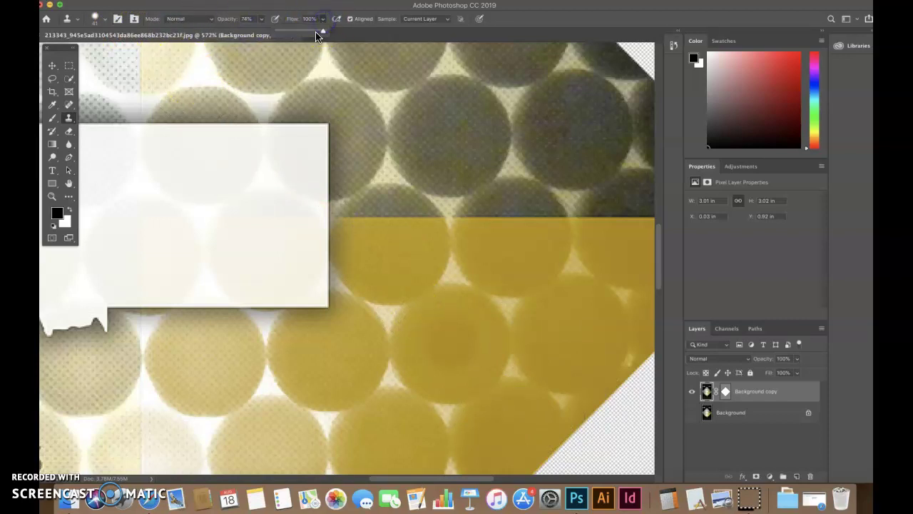
{"action": "left_click", "coordinate": [262, 20]}
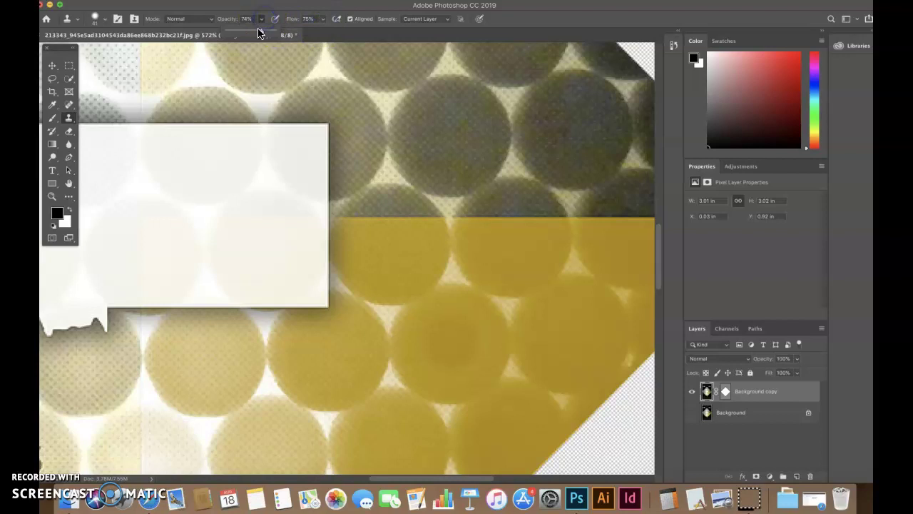
{"action": "left_click", "coordinate": [324, 19]}
{"action": "left_click_drag", "start_coordinate": [320, 33], "coordinate": [313, 34]}
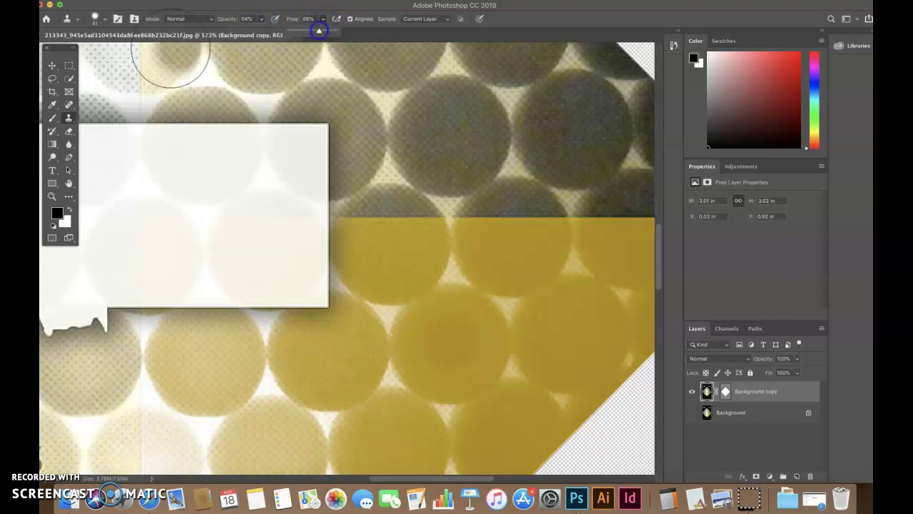
{"action": "left_click", "coordinate": [106, 24]}
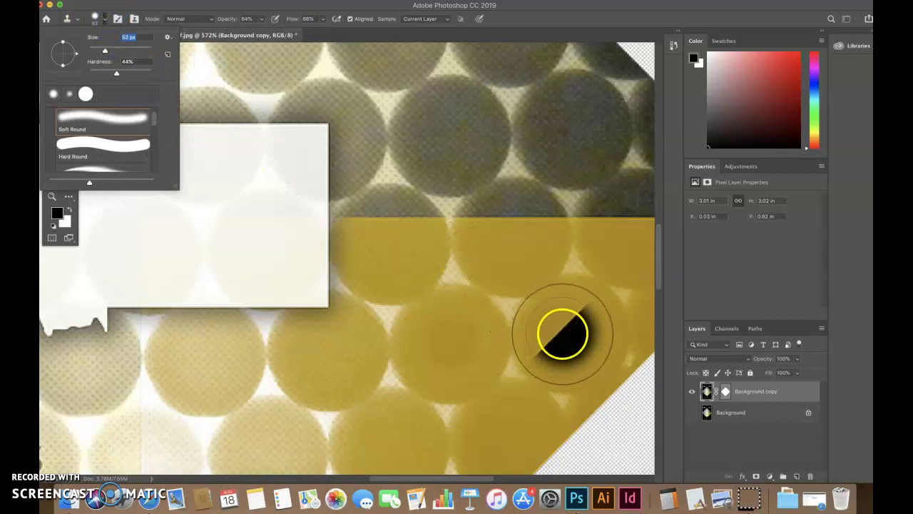
Step: Blend the retouched circle where the number 53 was by cloning again from the gold circle to its right
{"action": "left_click", "coordinate": [565, 327]}
{"action": "mouse_move", "coordinate": [447, 346]}
{"action": "left_mouse_down"}
{"action": "mouse_move", "coordinate": [445, 337]}
{"action": "mouse_move", "coordinate": [464, 339]}
{"action": "mouse_move", "coordinate": [461, 354]}
{"action": "mouse_move", "coordinate": [446, 352]}
{"action": "mouse_move", "coordinate": [440, 340]}
{"action": "mouse_move", "coordinate": [450, 340]}
{"action": "mouse_move", "coordinate": [464, 345]}
{"action": "mouse_move", "coordinate": [411, 343]}
{"action": "mouse_move", "coordinate": [463, 432]}
{"action": "mouse_move", "coordinate": [581, 390]}
{"action": "mouse_move", "coordinate": [581, 343]}
{"action": "mouse_move", "coordinate": [367, 456]}
{"action": "mouse_move", "coordinate": [416, 397]}
{"action": "left_mouse_up"}
{"action": "key", "text": "super+0"}
{"action": "left_click", "coordinate": [321, 419]}
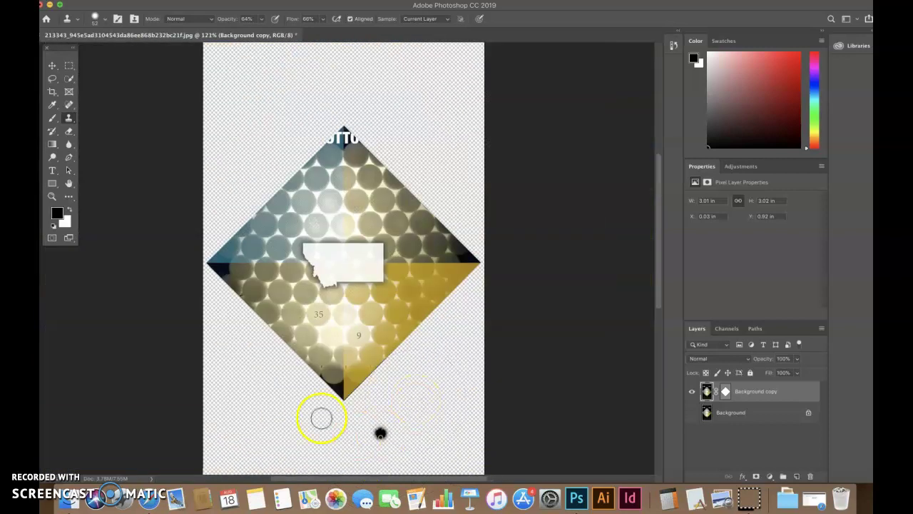
Step: Paint out the number 35 by cloning texture from the circle just below the Montana shape's lower tip
{"action": "left_click", "coordinate": [52, 196]}
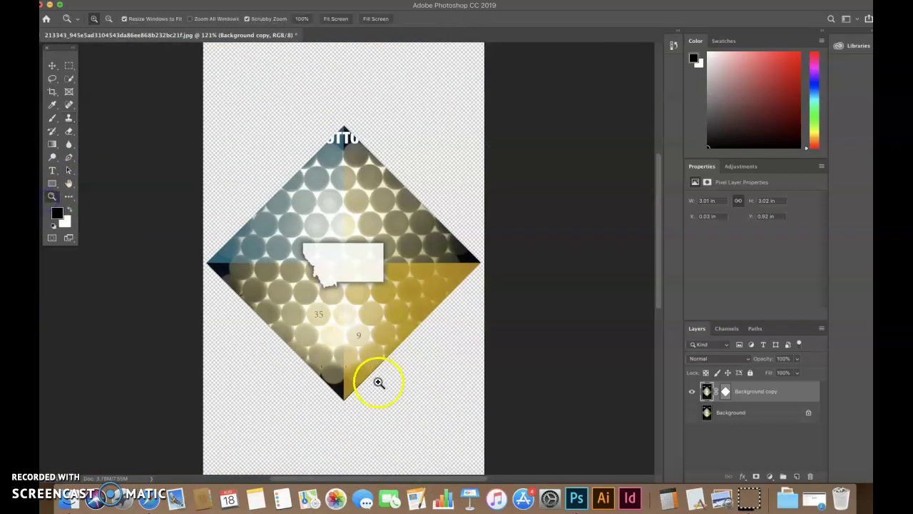
{"action": "left_click_drag", "start_coordinate": [304, 307], "coordinate": [388, 359]}
{"action": "key", "text": "space"}
{"action": "left_click_drag", "start_coordinate": [479, 378], "coordinate": [391, 291]}
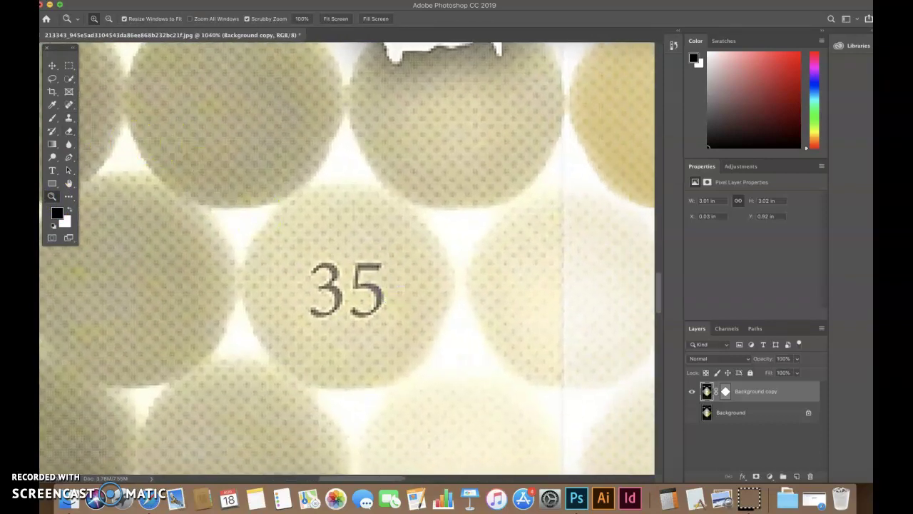
{"action": "key", "text": "super+minus"}
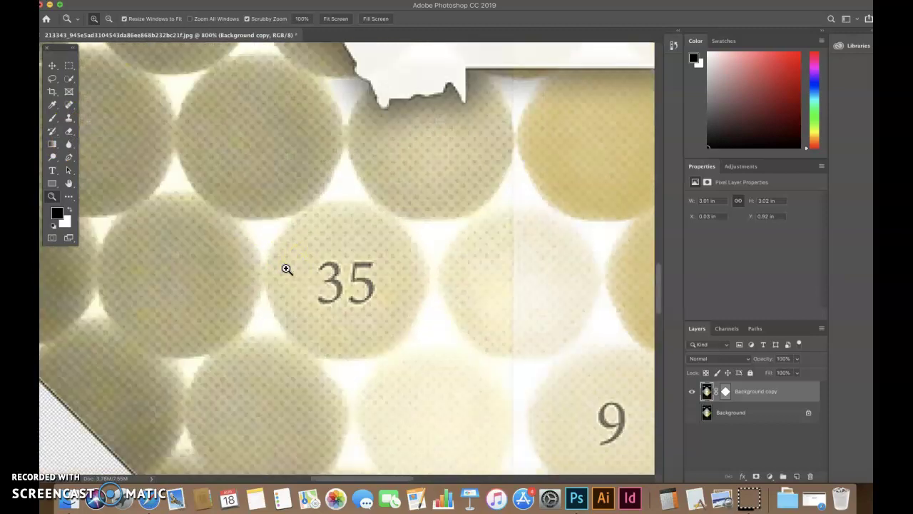
{"action": "key", "text": "super+minus"}
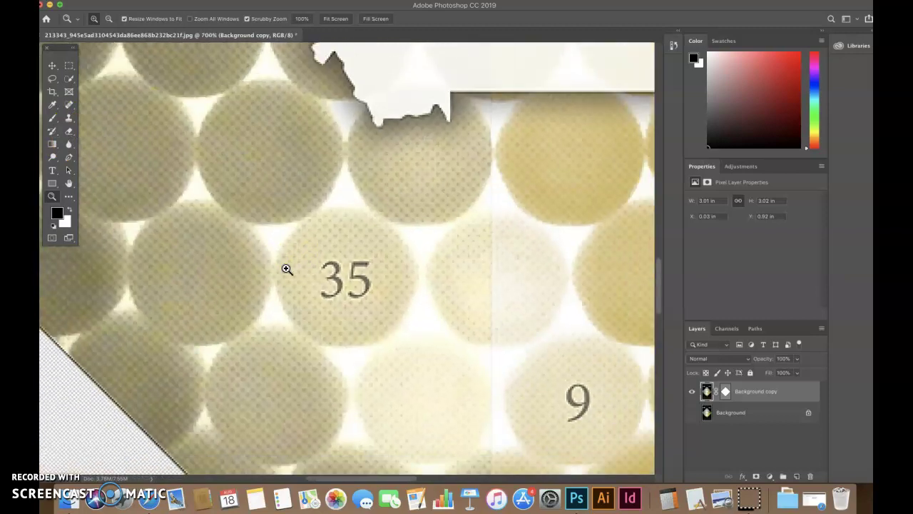
{"action": "left_click", "coordinate": [68, 118]}
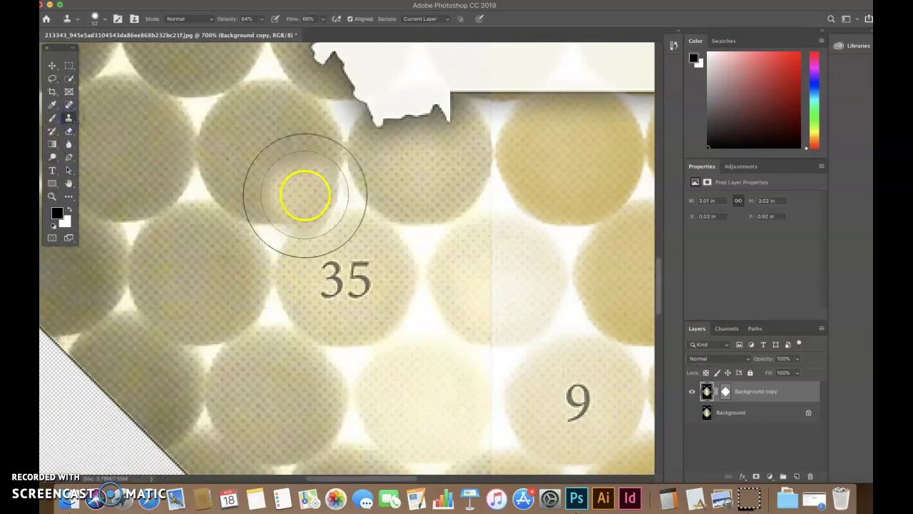
{"action": "left_click", "coordinate": [420, 174], "text": "alt"}
{"action": "mouse_move", "coordinate": [346, 299]}
{"action": "left_mouse_down"}
{"action": "mouse_move", "coordinate": [342, 336]}
{"action": "mouse_move", "coordinate": [344, 285]}
{"action": "left_mouse_up"}
{"action": "key", "text": "super+z"}
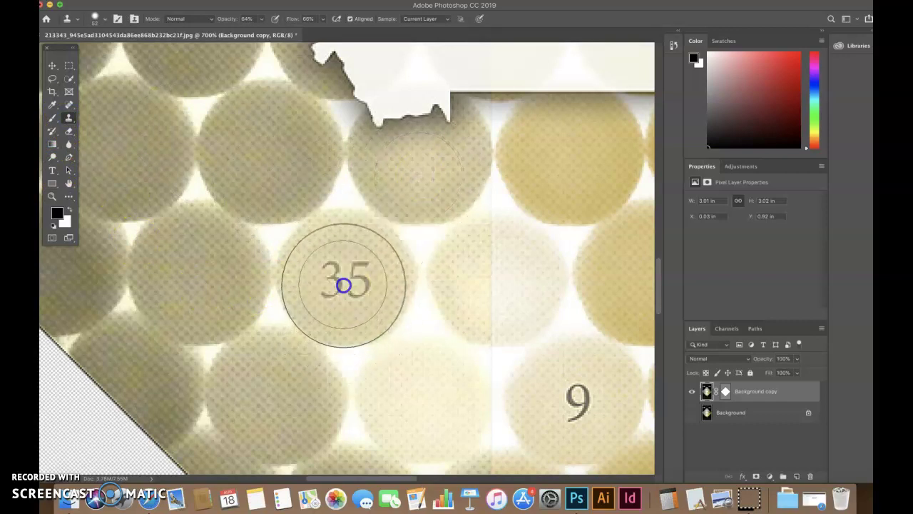
{"action": "mouse_move", "coordinate": [316, 366]}
{"action": "left_mouse_down"}
{"action": "mouse_move", "coordinate": [340, 271]}
{"action": "mouse_move", "coordinate": [359, 292]}
{"action": "mouse_move", "coordinate": [342, 381]}
{"action": "left_mouse_up"}
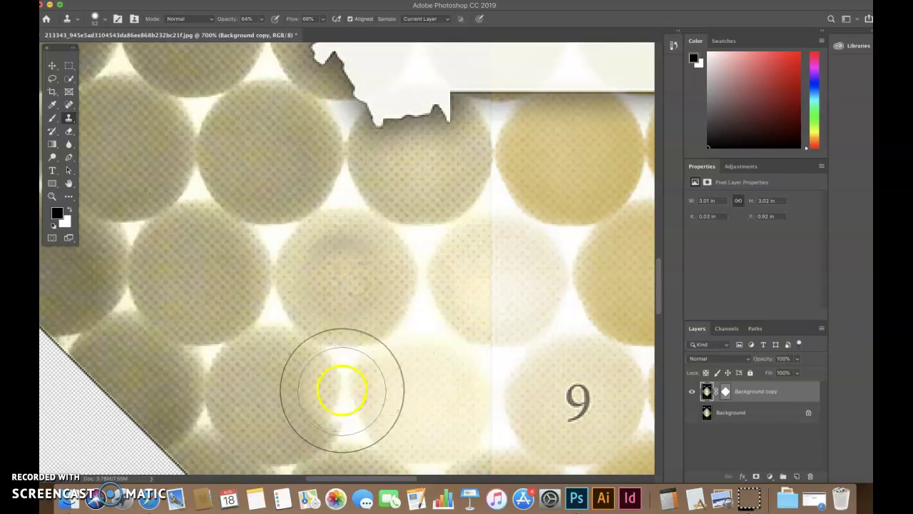
{"action": "left_click", "coordinate": [431, 165], "text": "alt"}
{"action": "mouse_move", "coordinate": [341, 274]}
{"action": "left_mouse_down"}
{"action": "mouse_move", "coordinate": [336, 285]}
{"action": "mouse_move", "coordinate": [343, 271]}
{"action": "mouse_move", "coordinate": [348, 296]}
{"action": "mouse_move", "coordinate": [400, 359]}
{"action": "mouse_move", "coordinate": [418, 414]}
{"action": "mouse_move", "coordinate": [530, 406]}
{"action": "mouse_move", "coordinate": [508, 414]}
{"action": "mouse_move", "coordinate": [386, 309]}
{"action": "left_mouse_up"}
{"action": "mouse_move", "coordinate": [485, 328]}
{"action": "left_mouse_down"}
{"action": "mouse_move", "coordinate": [428, 284]}
{"action": "mouse_move", "coordinate": [396, 282]}
{"action": "mouse_move", "coordinate": [413, 271]}
{"action": "mouse_move", "coordinate": [359, 264]}
{"action": "left_mouse_up"}
{"action": "left_click", "coordinate": [202, 160]}
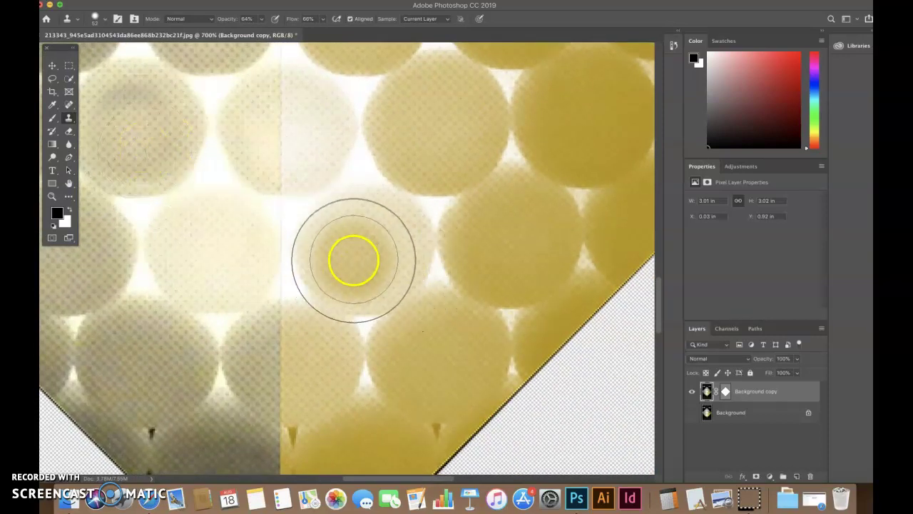
{"action": "key", "text": "super+z"}
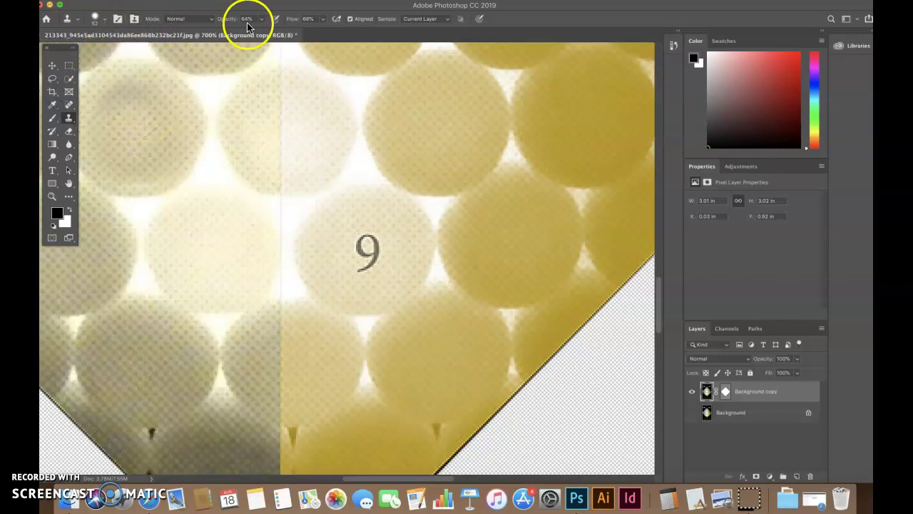
Step: Reduce the Clone Stamp brush to 23 px and paint out the number 9 with texture from the same circle
{"action": "left_click", "coordinate": [103, 21]}
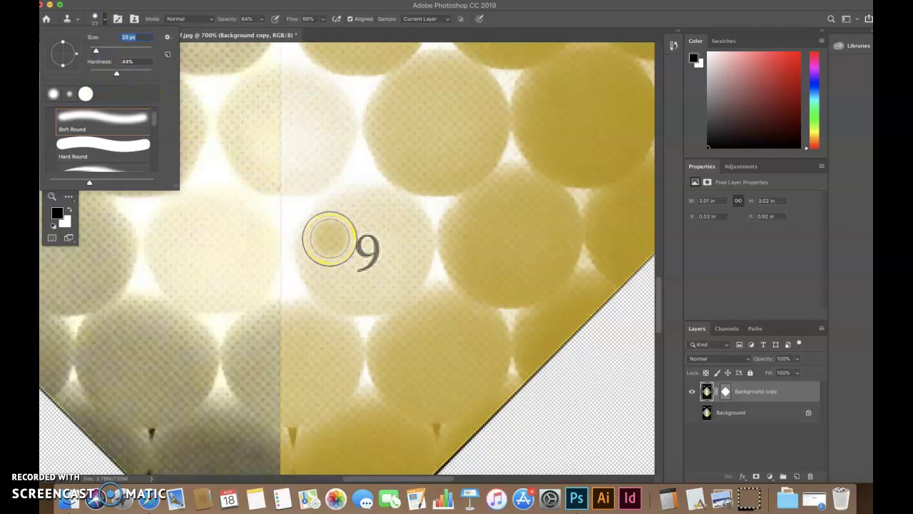
{"action": "left_click", "coordinate": [329, 238], "text": "alt"}
{"action": "left_click", "coordinate": [368, 247]}
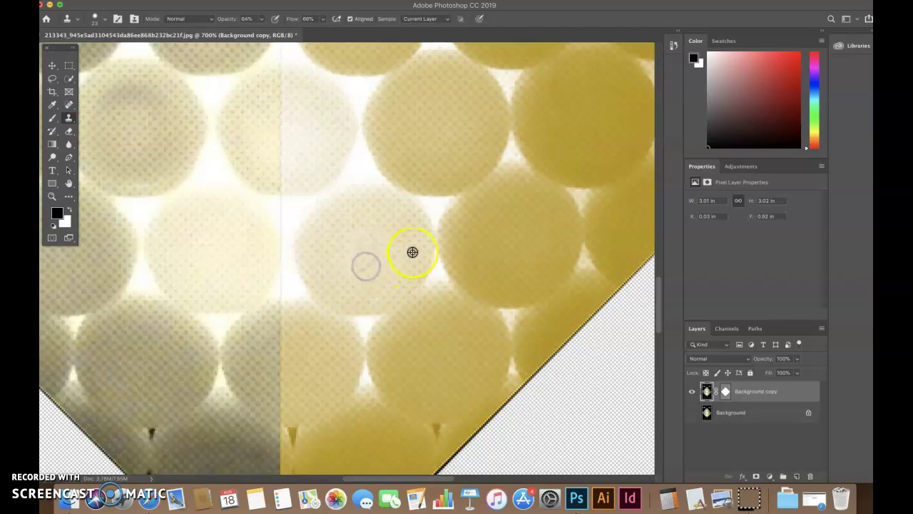
{"action": "left_click", "coordinate": [374, 260]}
{"action": "left_click", "coordinate": [369, 236]}
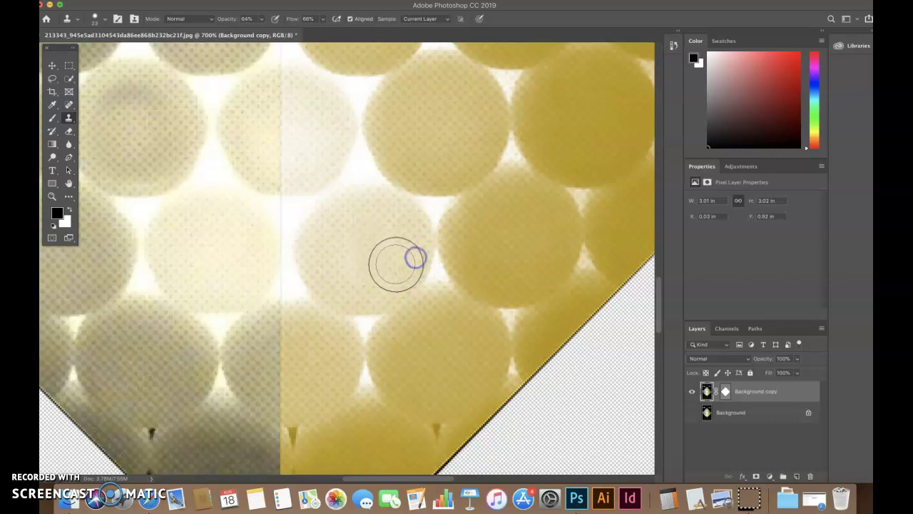
{"action": "left_click", "coordinate": [350, 279]}
{"action": "left_click", "coordinate": [455, 225], "text": "alt"}
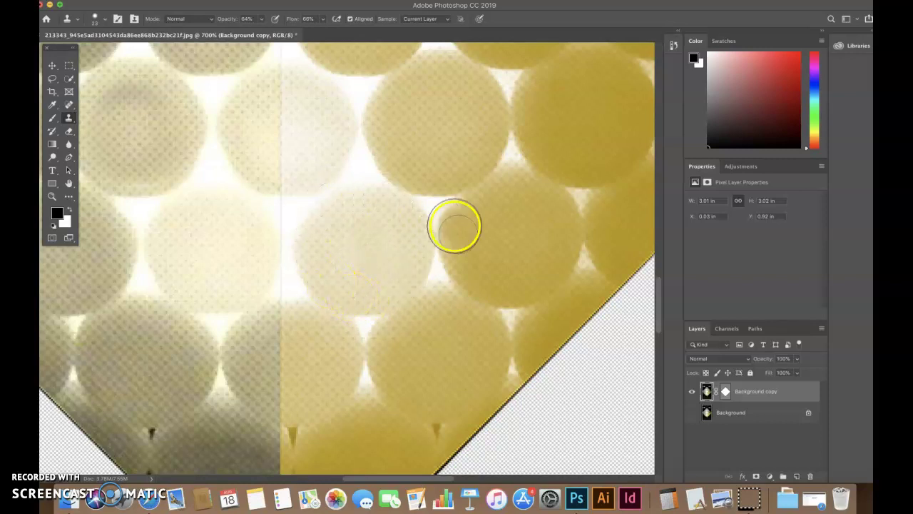
{"action": "left_click", "coordinate": [403, 343]}
Step: Clone circle texture over the lower edges of the outer white letters above the two topmost circles of the diamond
{"action": "key", "text": "super+0"}
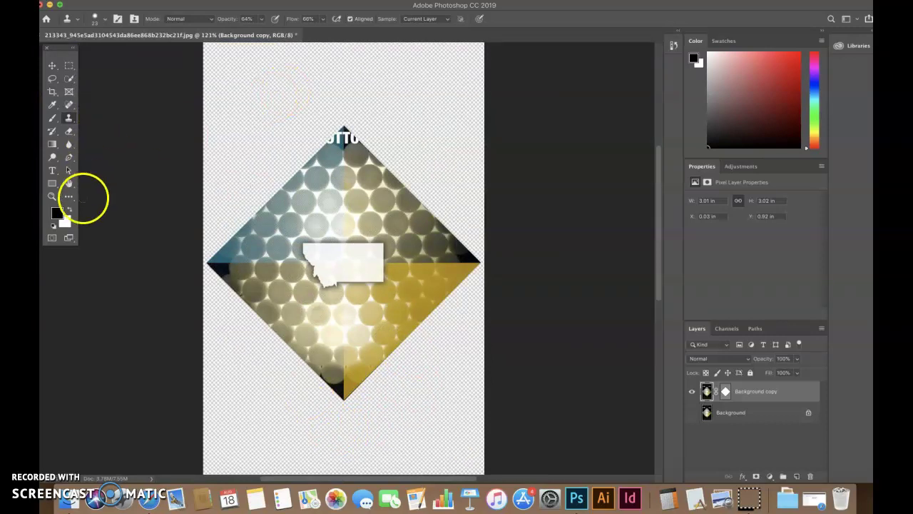
{"action": "left_click", "coordinate": [51, 198]}
{"action": "left_click_drag", "start_coordinate": [313, 129], "coordinate": [546, 216]}
{"action": "left_click_drag", "start_coordinate": [558, 255], "coordinate": [324, 256]}
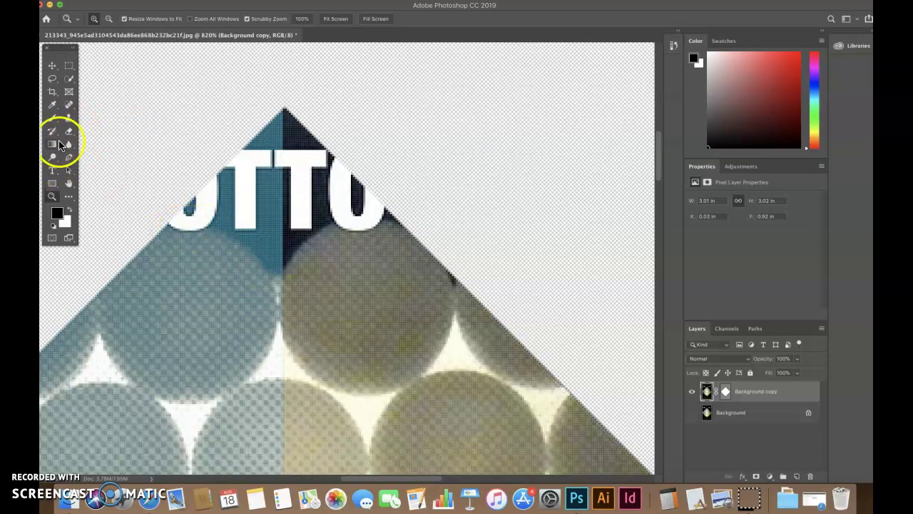
{"action": "left_click", "coordinate": [69, 118]}
{"action": "left_click", "coordinate": [188, 281], "text": "alt"}
{"action": "mouse_move", "coordinate": [188, 282]}
{"action": "left_mouse_down"}
{"action": "mouse_move", "coordinate": [180, 242]}
{"action": "mouse_move", "coordinate": [200, 245]}
{"action": "mouse_move", "coordinate": [169, 245]}
{"action": "mouse_move", "coordinate": [207, 247]}
{"action": "left_mouse_up"}
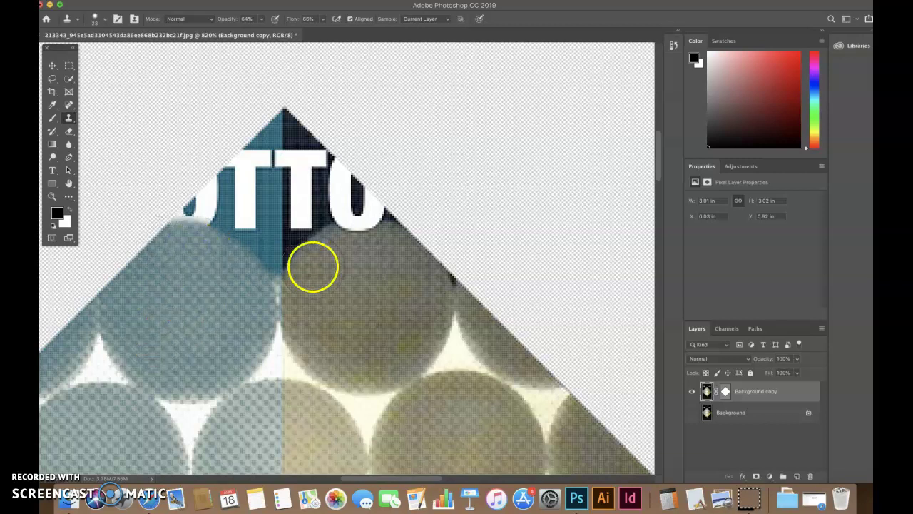
{"action": "left_click", "coordinate": [354, 218]}
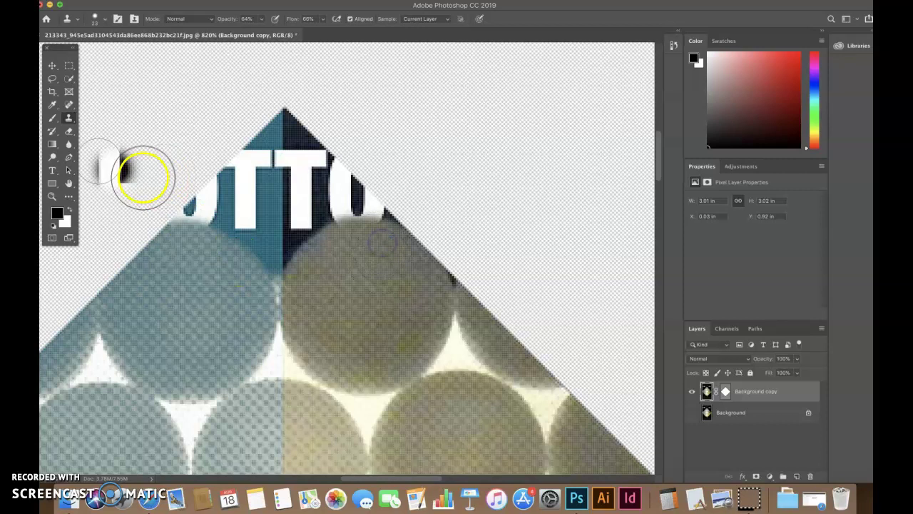
Step: Reduce the Clone Stamp brush to 11 px for the white lettering at the diamond's upper tip
{"action": "left_click", "coordinate": [104, 21]}
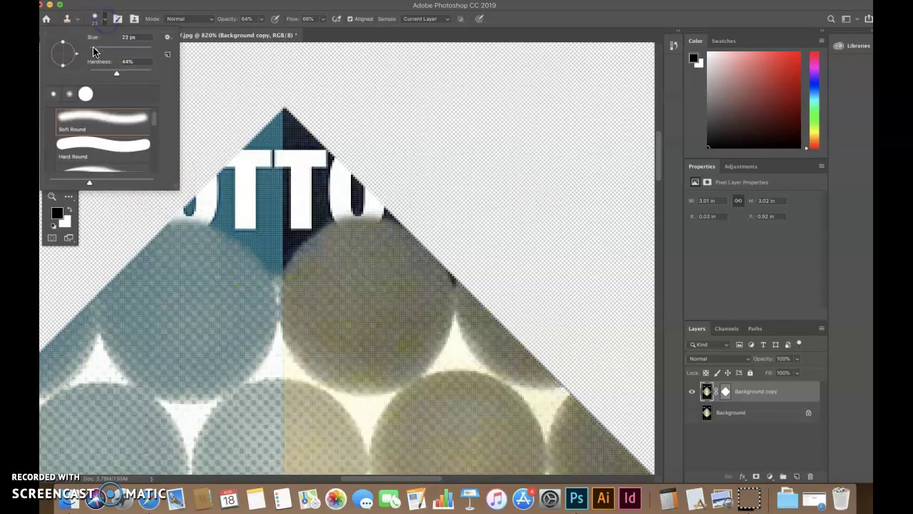
{"action": "left_click", "coordinate": [267, 134]}
{"action": "left_click", "coordinate": [96, 53]}
{"action": "left_click_drag", "start_coordinate": [207, 90], "coordinate": [247, 117]}
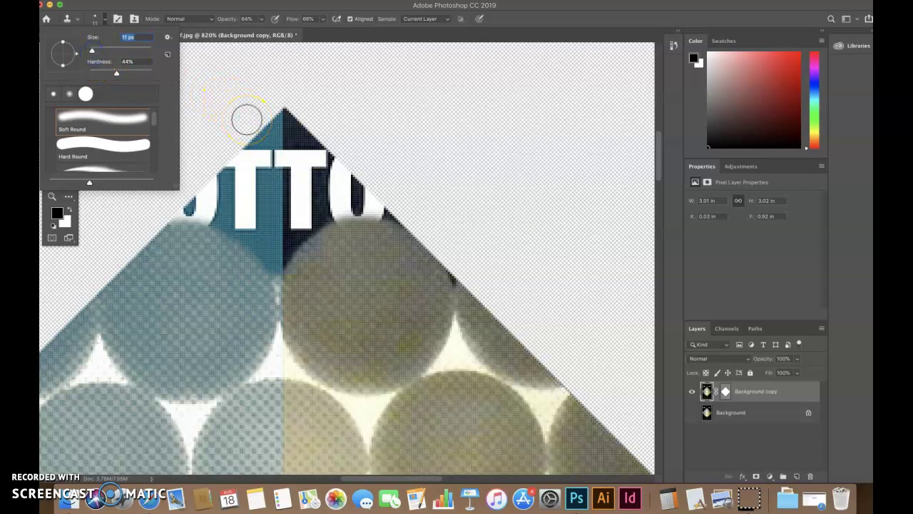
{"action": "key", "text": "super+equal"}
{"action": "key", "text": "super+equal"}
{"action": "left_click_drag", "start_coordinate": [217, 125], "coordinate": [329, 246]}
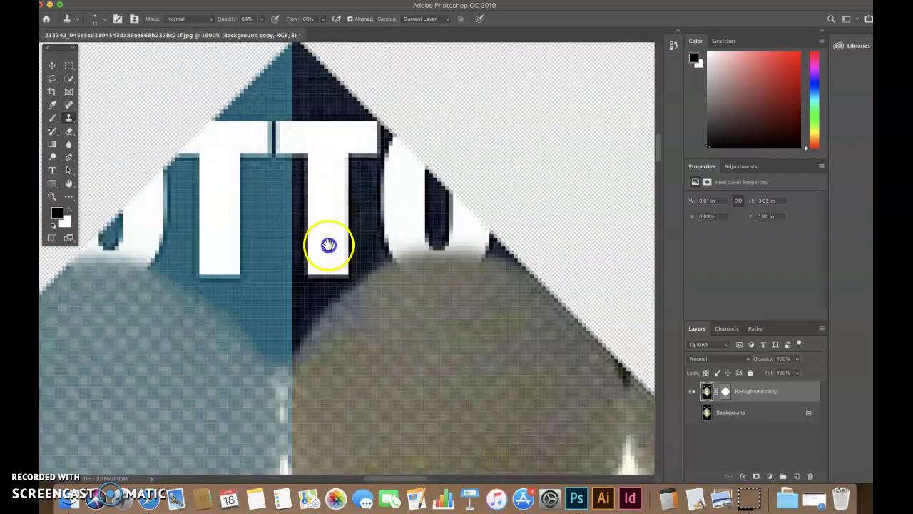
{"action": "left_click_drag", "start_coordinate": [343, 189], "coordinate": [338, 169]}
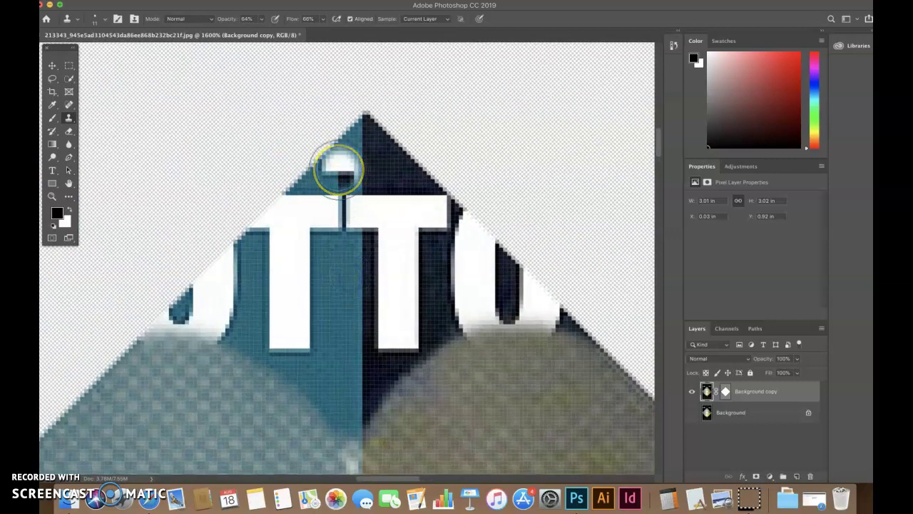
{"action": "key", "text": "super+equal"}
{"action": "left_click", "coordinate": [336, 177]}
{"action": "left_click_drag", "start_coordinate": [335, 250], "coordinate": [373, 323]}
{"action": "left_click", "coordinate": [377, 143]}
{"action": "left_click", "coordinate": [286, 150]}
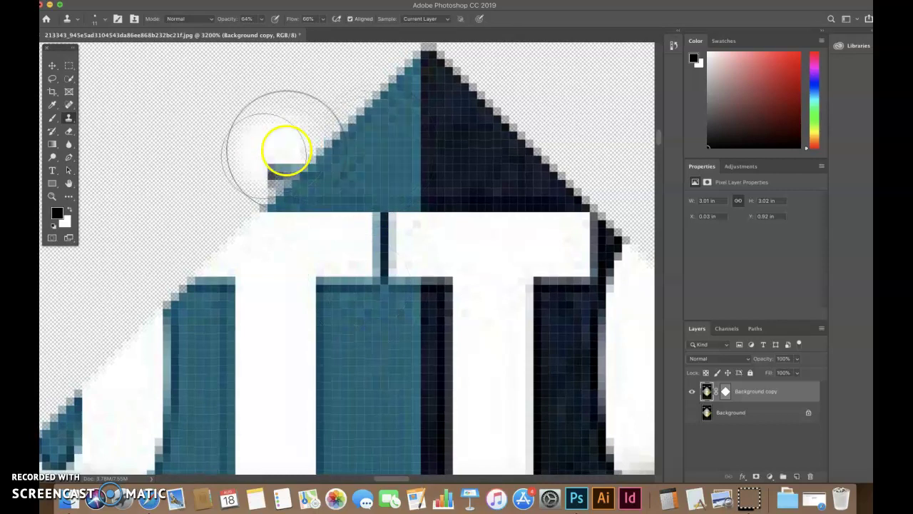
Step: Set the Clone Stamp brush to 7 px, clone teal over the gap between the Ts, and raise opacity to 93% and flow to 99%
{"action": "left_click", "coordinate": [104, 20]}
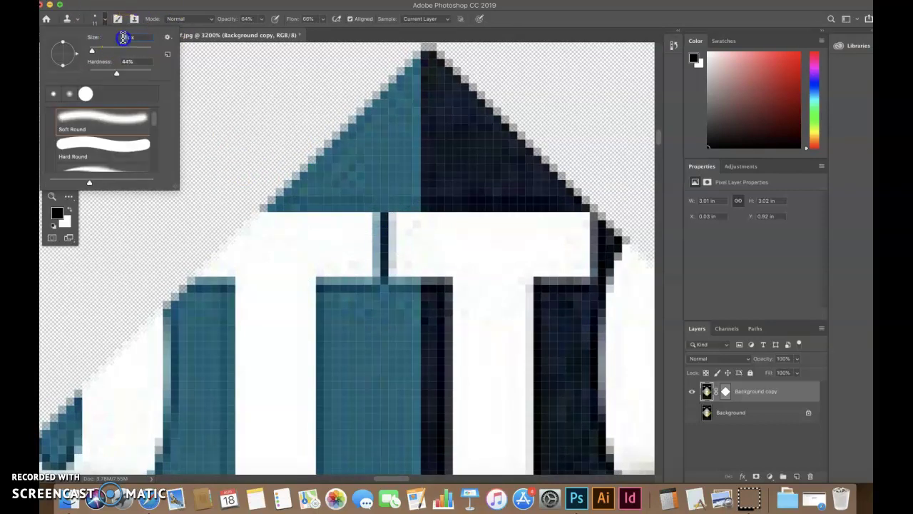
{"action": "key", "text": "BackSpace"}
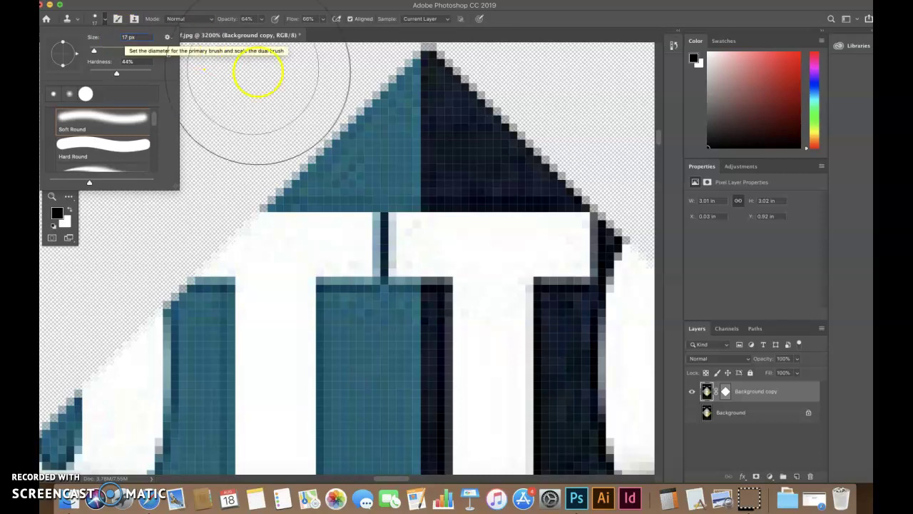
{"action": "type", "text": "7"}
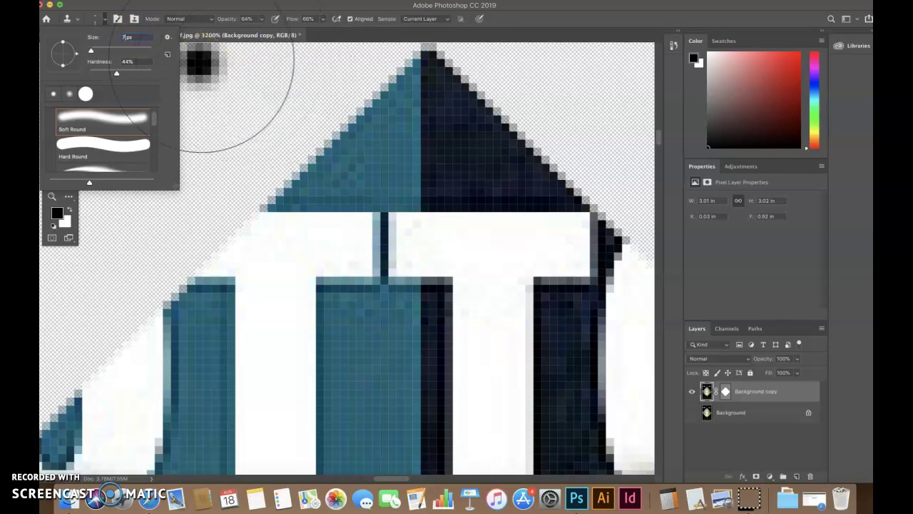
{"action": "mouse_move", "coordinate": [424, 159]}
{"action": "left_mouse_down"}
{"action": "mouse_move", "coordinate": [384, 166]}
{"action": "mouse_move", "coordinate": [371, 212]}
{"action": "left_mouse_up"}
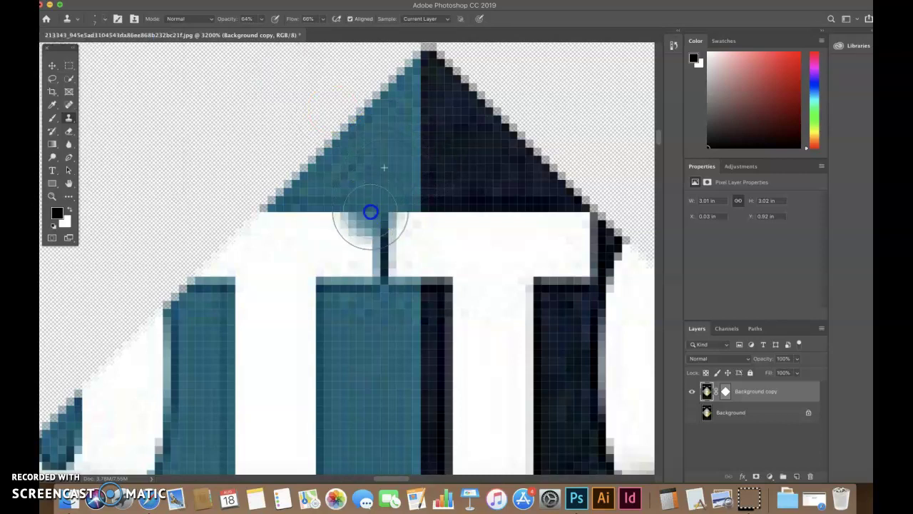
{"action": "left_click", "coordinate": [261, 19]}
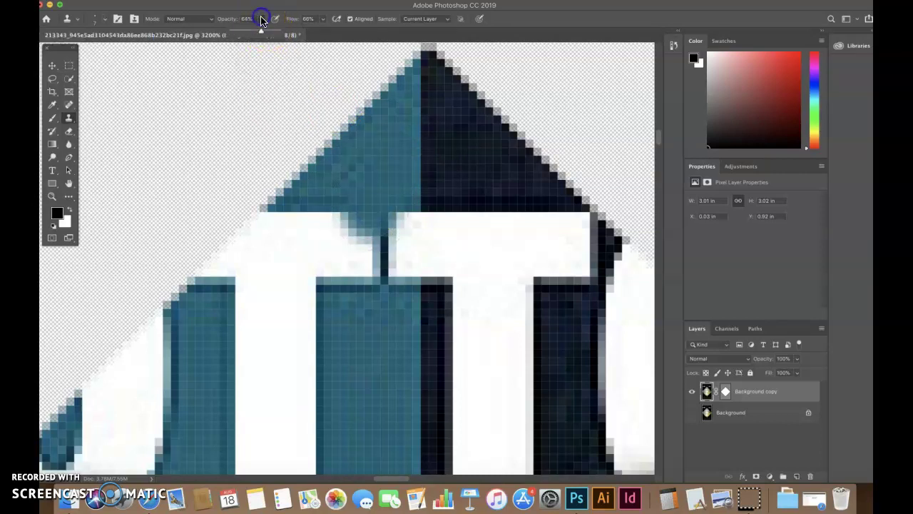
{"action": "left_click", "coordinate": [322, 21]}
{"action": "left_click", "coordinate": [339, 33]}
Step: Paint out the facing ends of the two T crossbars by cloning the teal and navy background above them
{"action": "left_click", "coordinate": [357, 216]}
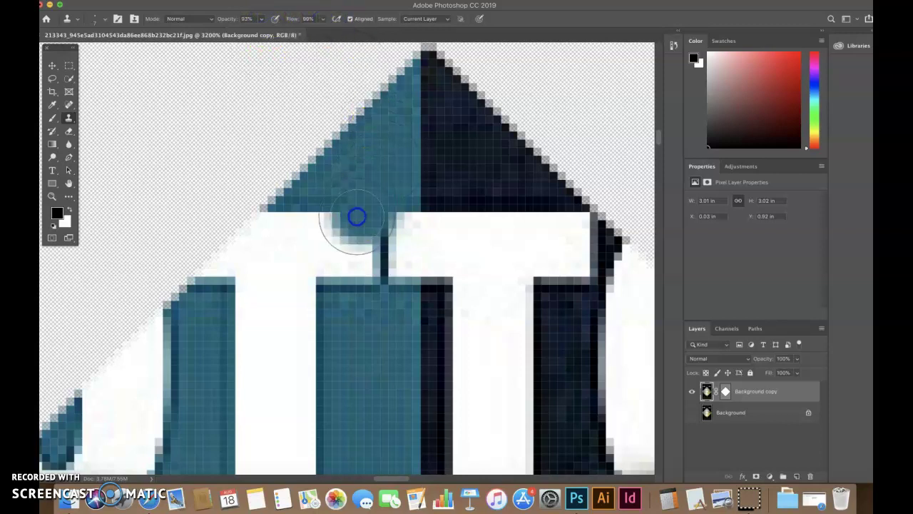
{"action": "left_click_drag", "start_coordinate": [360, 227], "coordinate": [352, 272]}
{"action": "left_click", "coordinate": [383, 160], "text": "alt"}
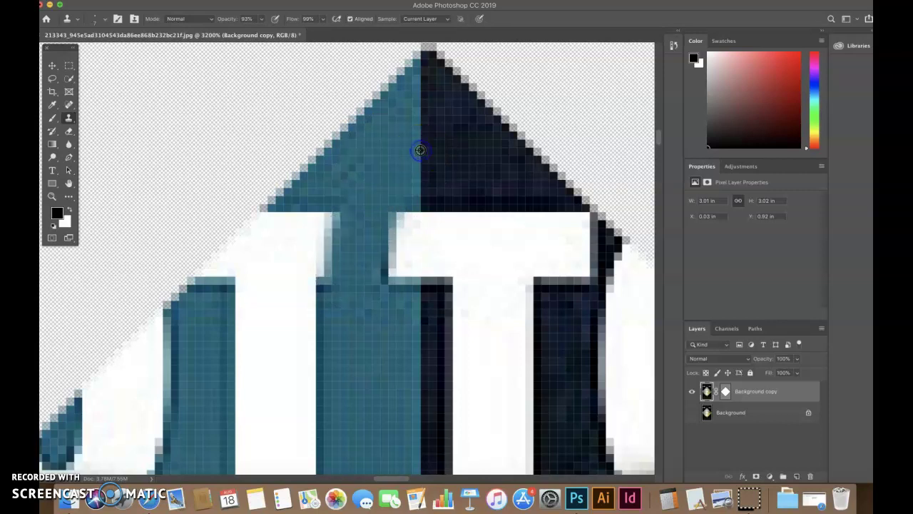
{"action": "left_click_drag", "start_coordinate": [421, 184], "coordinate": [419, 223]}
{"action": "left_click_drag", "start_coordinate": [418, 255], "coordinate": [419, 255]}
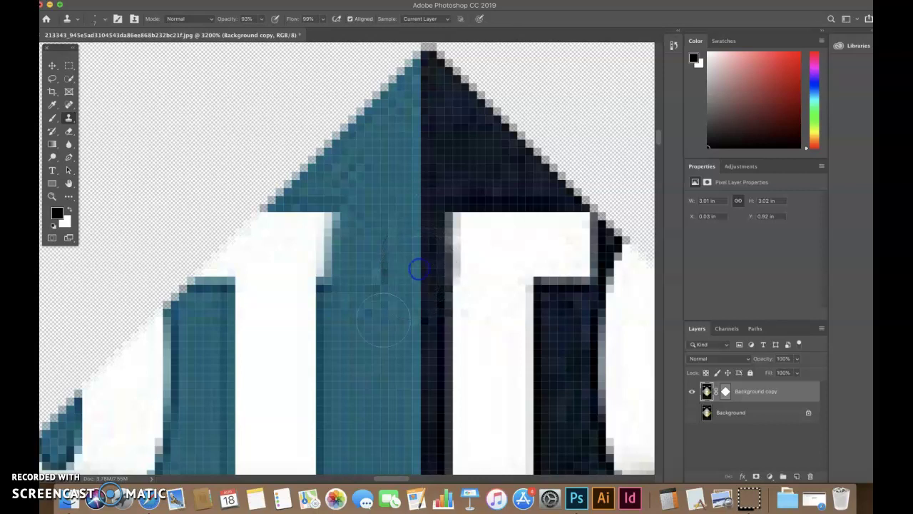
Step: Paint out the lower part of the left T's stem by cloning the plain teal area beside it
{"action": "left_click_drag", "start_coordinate": [371, 347], "coordinate": [421, 205]}
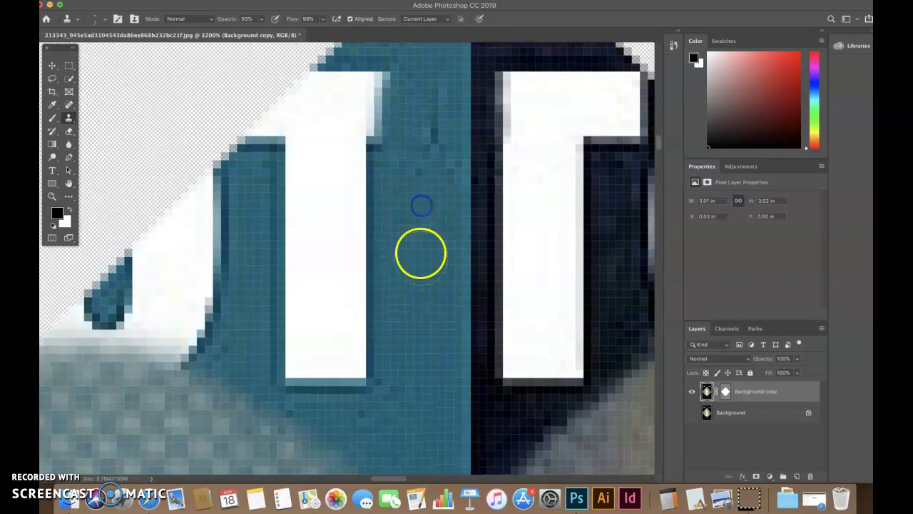
{"action": "mouse_move", "coordinate": [379, 359]}
{"action": "left_mouse_down"}
{"action": "mouse_move", "coordinate": [371, 373]}
{"action": "mouse_move", "coordinate": [371, 355]}
{"action": "left_mouse_up"}
{"action": "left_click", "coordinate": [412, 292], "text": "alt"}
{"action": "left_click_drag", "start_coordinate": [361, 316], "coordinate": [359, 314]}
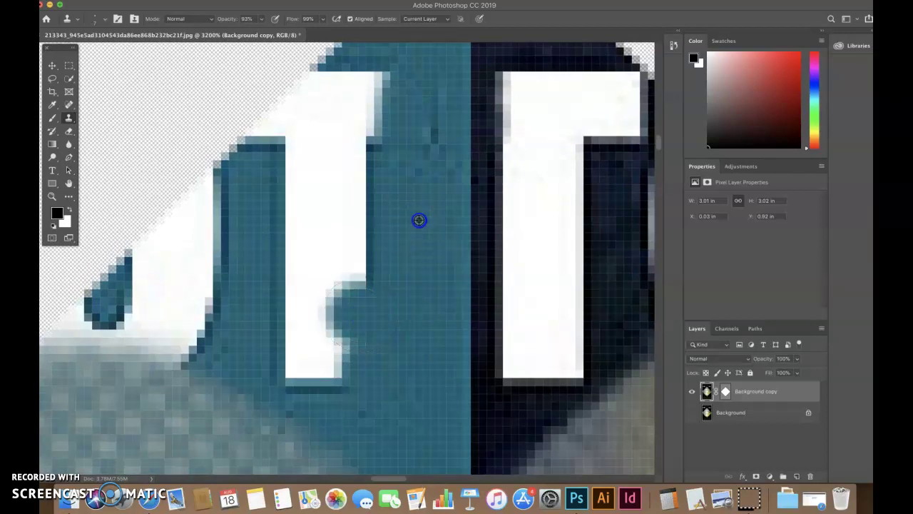
{"action": "left_click_drag", "start_coordinate": [358, 277], "coordinate": [357, 276]}
{"action": "left_click", "coordinate": [404, 190], "text": "alt"}
{"action": "left_click_drag", "start_coordinate": [351, 206], "coordinate": [359, 230]}
{"action": "left_click", "coordinate": [397, 266], "text": "alt"}
{"action": "left_click_drag", "start_coordinate": [331, 269], "coordinate": [328, 270]}
Step: Remove the rest of the left T's stem and its crossbar by cloning teal up to the diamond's edge
{"action": "mouse_move", "coordinate": [370, 300]}
{"action": "left_mouse_down"}
{"action": "mouse_move", "coordinate": [328, 370]}
{"action": "mouse_move", "coordinate": [393, 312]}
{"action": "mouse_move", "coordinate": [305, 379]}
{"action": "mouse_move", "coordinate": [341, 358]}
{"action": "mouse_move", "coordinate": [285, 342]}
{"action": "mouse_move", "coordinate": [315, 325]}
{"action": "mouse_move", "coordinate": [302, 304]}
{"action": "mouse_move", "coordinate": [298, 268]}
{"action": "mouse_move", "coordinate": [312, 242]}
{"action": "mouse_move", "coordinate": [304, 215]}
{"action": "left_mouse_up"}
{"action": "left_click", "coordinate": [393, 305], "text": "alt"}
{"action": "left_click", "coordinate": [395, 312], "text": "alt"}
{"action": "left_click", "coordinate": [364, 348], "text": "alt"}
{"action": "left_click", "coordinate": [379, 291], "text": "alt"}
{"action": "left_click", "coordinate": [351, 180]}
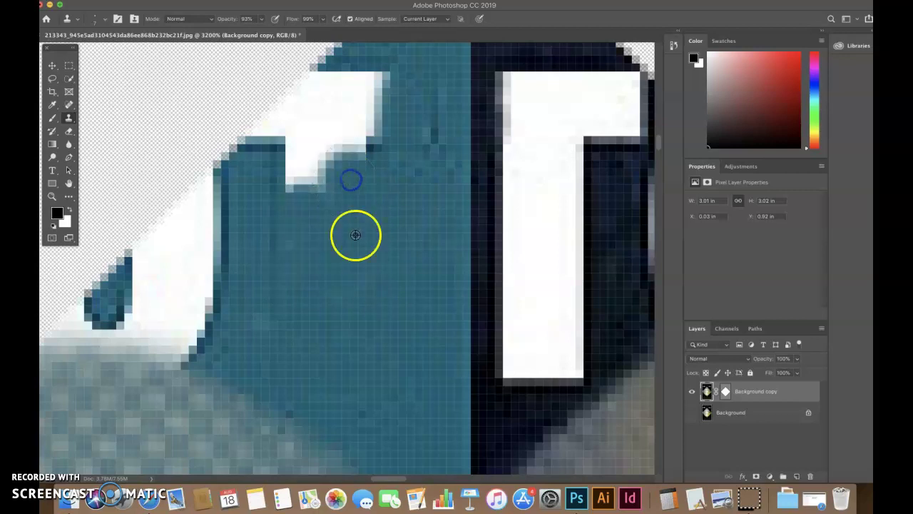
{"action": "mouse_move", "coordinate": [312, 200]}
{"action": "left_mouse_down"}
{"action": "mouse_move", "coordinate": [298, 152]}
{"action": "mouse_move", "coordinate": [336, 150]}
{"action": "mouse_move", "coordinate": [346, 192]}
{"action": "mouse_move", "coordinate": [370, 148]}
{"action": "mouse_move", "coordinate": [371, 95]}
{"action": "mouse_move", "coordinate": [360, 121]}
{"action": "mouse_move", "coordinate": [360, 94]}
{"action": "left_mouse_up"}
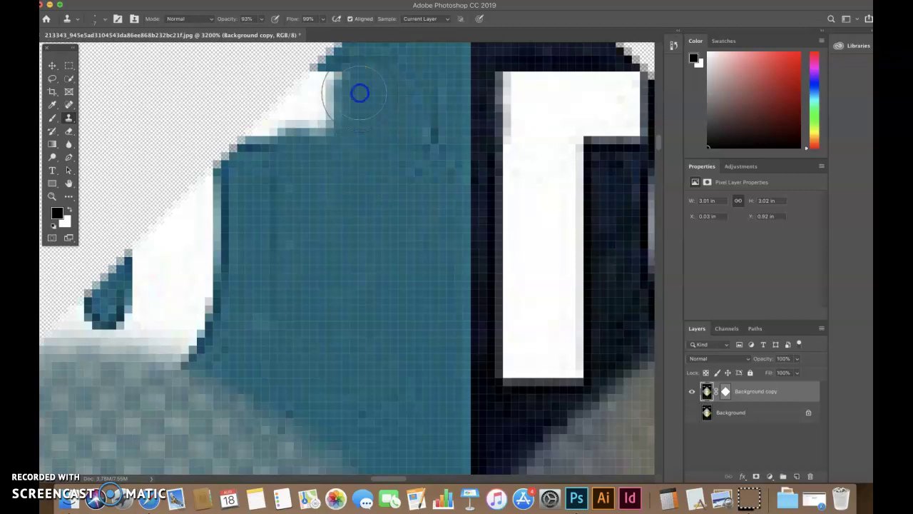
{"action": "mouse_move", "coordinate": [335, 132]}
{"action": "left_mouse_down"}
{"action": "mouse_move", "coordinate": [343, 97]}
{"action": "mouse_move", "coordinate": [324, 96]}
{"action": "mouse_move", "coordinate": [269, 144]}
{"action": "mouse_move", "coordinate": [274, 151]}
{"action": "mouse_move", "coordinate": [328, 100]}
{"action": "left_mouse_up"}
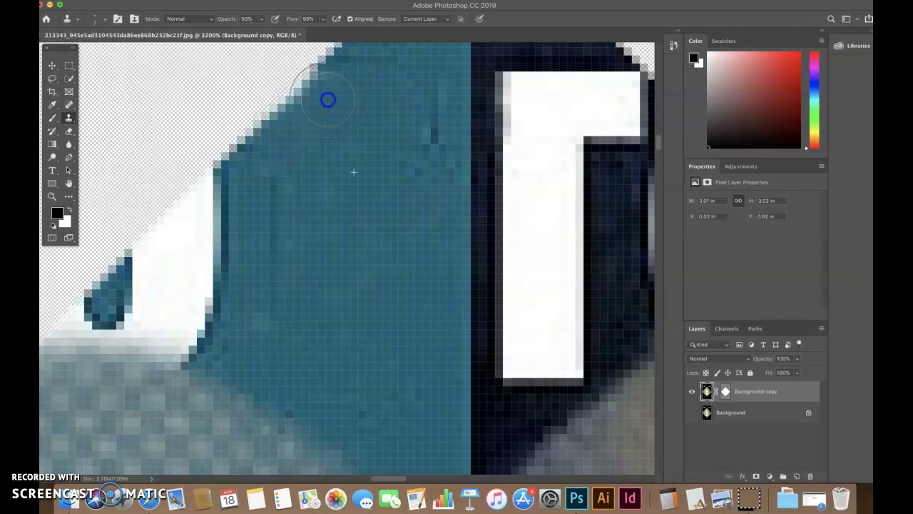
Step: Paint out the partial white letter along the diamond's left edge by cloning the neighbouring teal
{"action": "left_click_drag", "start_coordinate": [316, 263], "coordinate": [323, 260]}
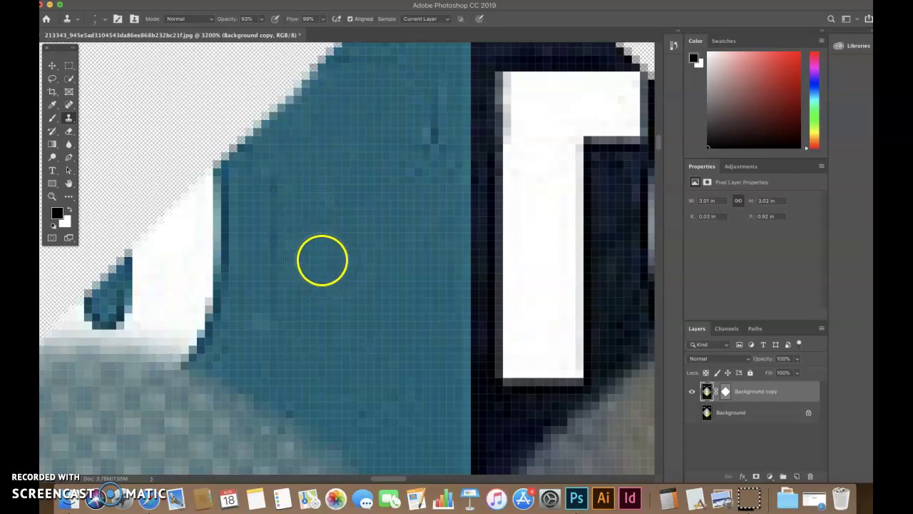
{"action": "mouse_move", "coordinate": [196, 253]}
{"action": "left_mouse_down"}
{"action": "mouse_move", "coordinate": [216, 207]}
{"action": "mouse_move", "coordinate": [197, 229]}
{"action": "mouse_move", "coordinate": [205, 314]}
{"action": "mouse_move", "coordinate": [238, 269]}
{"action": "mouse_move", "coordinate": [173, 267]}
{"action": "mouse_move", "coordinate": [245, 235]}
{"action": "mouse_move", "coordinate": [149, 286]}
{"action": "mouse_move", "coordinate": [180, 245]}
{"action": "left_mouse_up"}
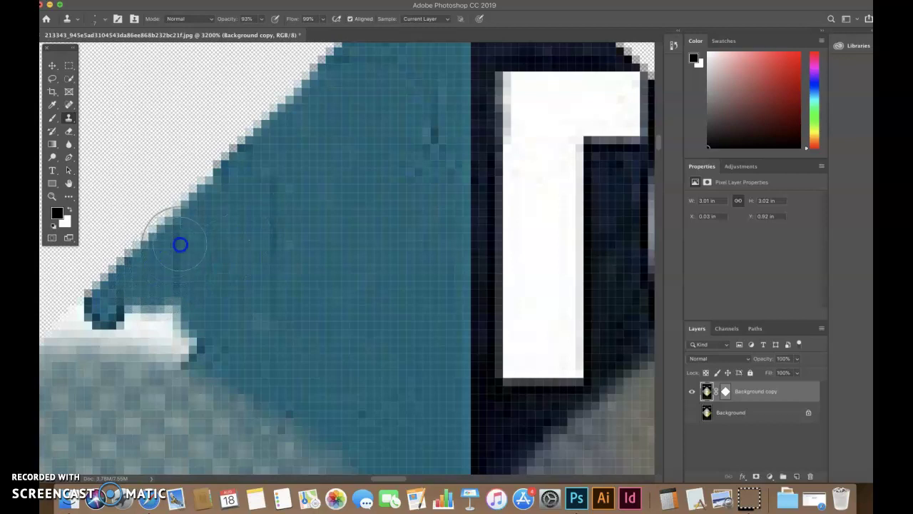
{"action": "left_click", "coordinate": [144, 309]}
{"action": "left_click_drag", "start_coordinate": [144, 309], "coordinate": [189, 330]}
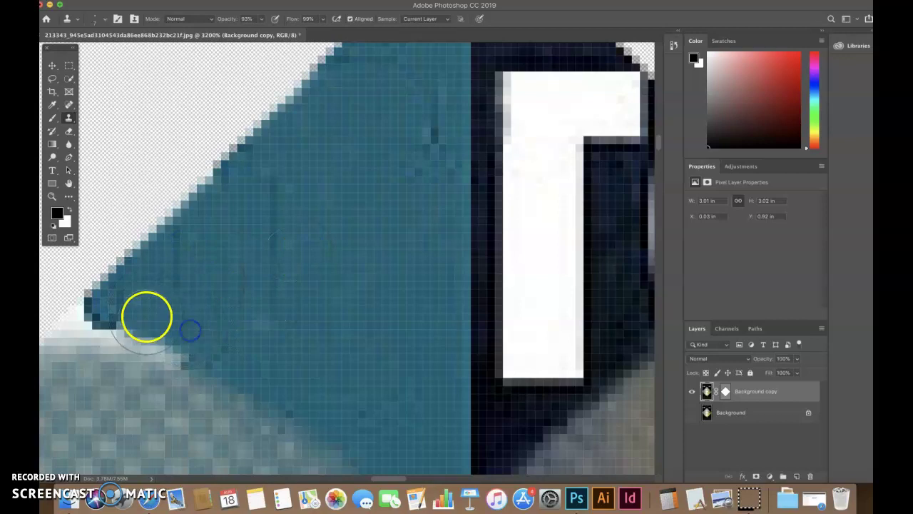
Step: Paint out the right T's crossbar by cloning the dark navy area above it
{"action": "left_click_drag", "start_coordinate": [322, 285], "coordinate": [149, 297]}
{"action": "left_click_drag", "start_coordinate": [312, 153], "coordinate": [249, 243]}
{"action": "mouse_move", "coordinate": [230, 147]}
{"action": "left_mouse_down"}
{"action": "mouse_move", "coordinate": [237, 122]}
{"action": "mouse_move", "coordinate": [251, 179]}
{"action": "mouse_move", "coordinate": [240, 191]}
{"action": "left_mouse_up"}
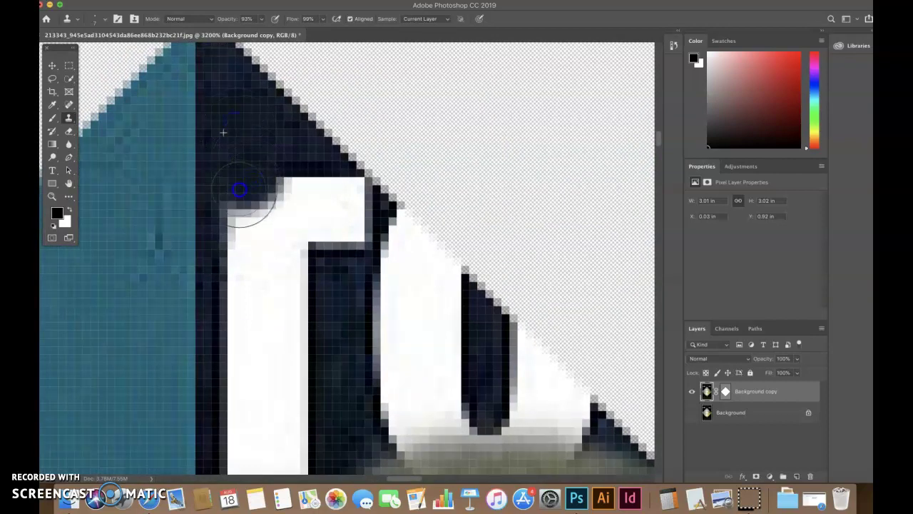
{"action": "mouse_move", "coordinate": [257, 126]}
{"action": "left_mouse_down"}
{"action": "mouse_move", "coordinate": [288, 180]}
{"action": "mouse_move", "coordinate": [315, 199]}
{"action": "mouse_move", "coordinate": [273, 159]}
{"action": "mouse_move", "coordinate": [348, 200]}
{"action": "mouse_move", "coordinate": [349, 232]}
{"action": "mouse_move", "coordinate": [329, 234]}
{"action": "mouse_move", "coordinate": [281, 213]}
{"action": "mouse_move", "coordinate": [284, 230]}
{"action": "mouse_move", "coordinate": [258, 200]}
{"action": "mouse_move", "coordinate": [236, 240]}
{"action": "left_mouse_up"}
{"action": "left_click", "coordinate": [278, 162], "text": "alt"}
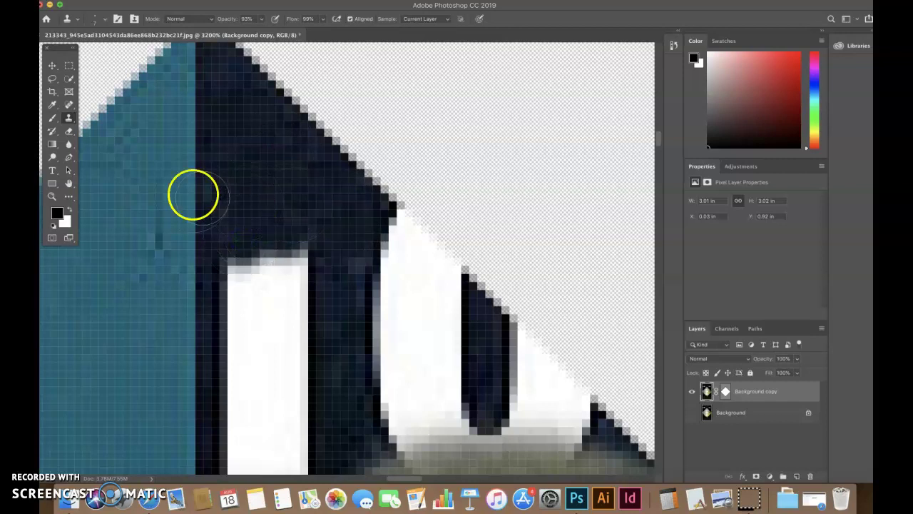
Step: Paint out the right T's stem with a 17 px Clone Stamp brush, sampling the dark navy area above it
{"action": "left_click", "coordinate": [96, 20]}
{"action": "mouse_move", "coordinate": [104, 49]}
{"action": "left_mouse_down"}
{"action": "mouse_move", "coordinate": [234, 153]}
{"action": "mouse_move", "coordinate": [133, 57]}
{"action": "mouse_move", "coordinate": [104, 51]}
{"action": "mouse_move", "coordinate": [302, 230]}
{"action": "mouse_move", "coordinate": [247, 173]}
{"action": "mouse_move", "coordinate": [89, 51]}
{"action": "left_mouse_up"}
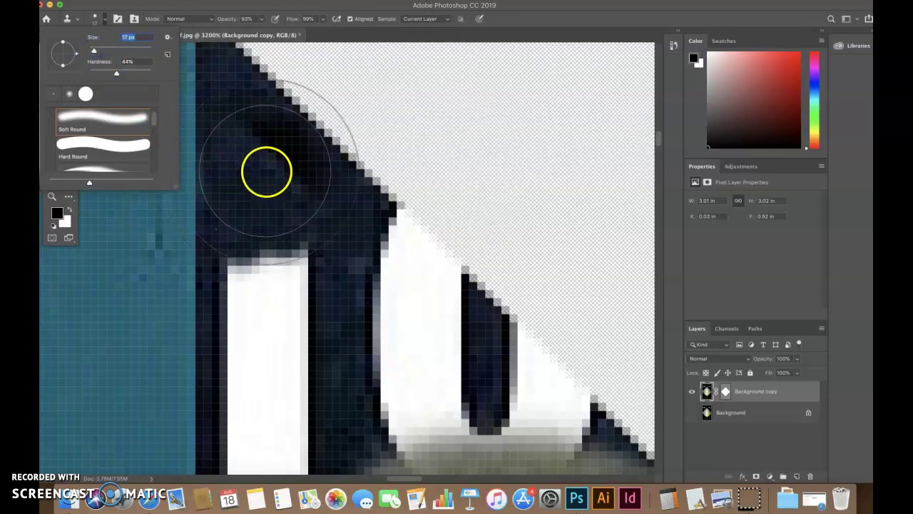
{"action": "left_click", "coordinate": [264, 169]}
{"action": "mouse_move", "coordinate": [269, 274]}
{"action": "left_mouse_down"}
{"action": "mouse_move", "coordinate": [259, 309]}
{"action": "mouse_move", "coordinate": [279, 376]}
{"action": "mouse_move", "coordinate": [289, 333]}
{"action": "left_mouse_up"}
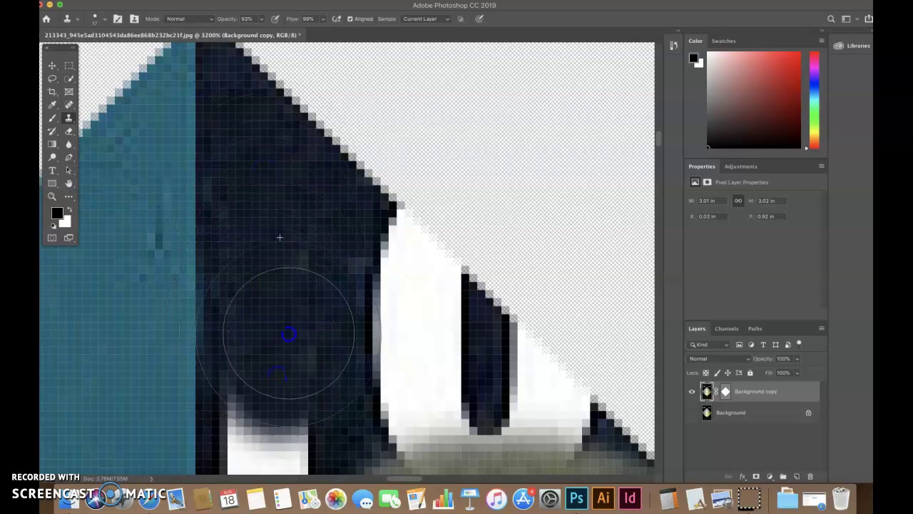
{"action": "left_click_drag", "start_coordinate": [297, 300], "coordinate": [284, 194]}
{"action": "mouse_move", "coordinate": [267, 244]}
{"action": "left_mouse_down"}
{"action": "mouse_move", "coordinate": [262, 312]}
{"action": "mouse_move", "coordinate": [258, 284]}
{"action": "left_mouse_up"}
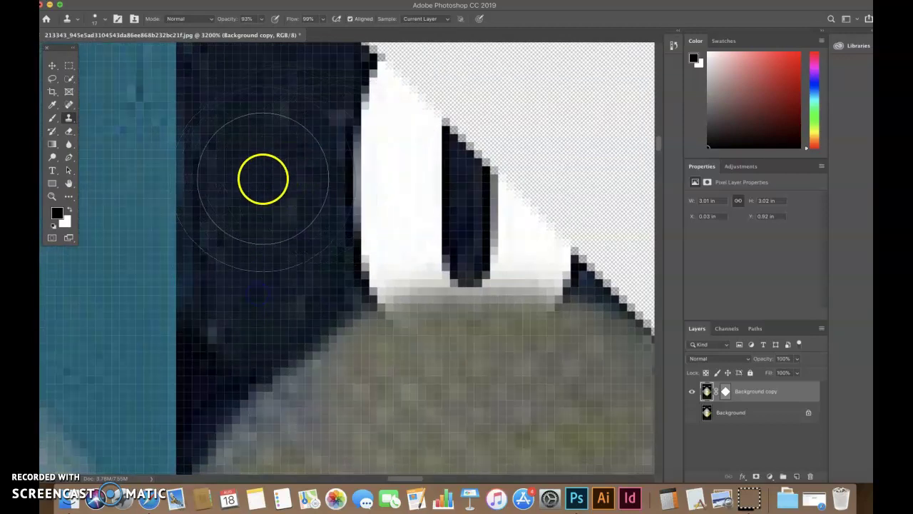
Step: Clone the dark navy area over the left part of the white letter beside the diamond's right edge
{"action": "left_click", "coordinate": [262, 177], "text": "alt"}
{"action": "mouse_move", "coordinate": [335, 176]}
{"action": "left_mouse_down"}
{"action": "mouse_move", "coordinate": [353, 157]}
{"action": "mouse_move", "coordinate": [352, 129]}
{"action": "mouse_move", "coordinate": [389, 181]}
{"action": "left_mouse_up"}
{"action": "left_click", "coordinate": [245, 201], "text": "alt"}
{"action": "mouse_move", "coordinate": [385, 227]}
{"action": "left_mouse_down"}
{"action": "mouse_move", "coordinate": [299, 175]}
{"action": "mouse_move", "coordinate": [285, 295]}
{"action": "mouse_move", "coordinate": [275, 275]}
{"action": "mouse_move", "coordinate": [306, 210]}
{"action": "left_mouse_up"}
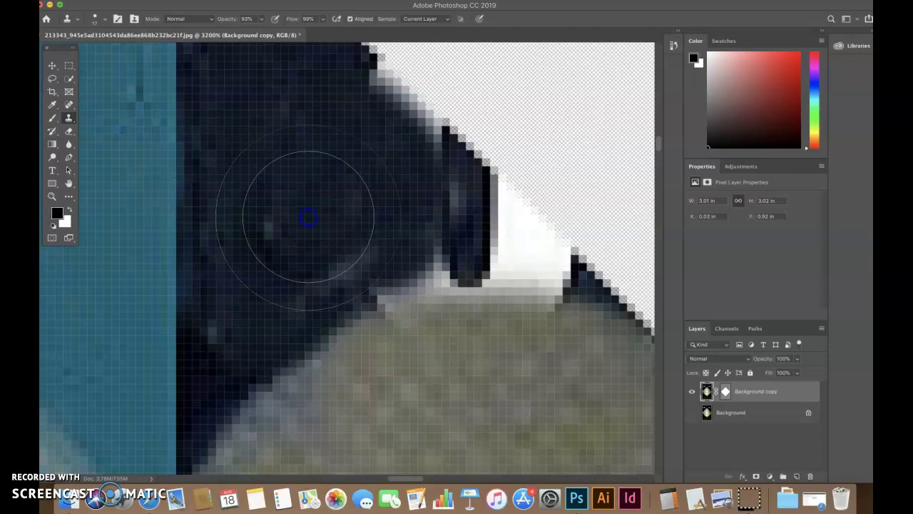
Step: Reduce the Clone Stamp brush to 6 px and clean the pale letter remnants along the circle's rim and the diamond's edge
{"action": "left_click_drag", "start_coordinate": [518, 375], "coordinate": [359, 375]}
{"action": "left_click", "coordinate": [104, 17]}
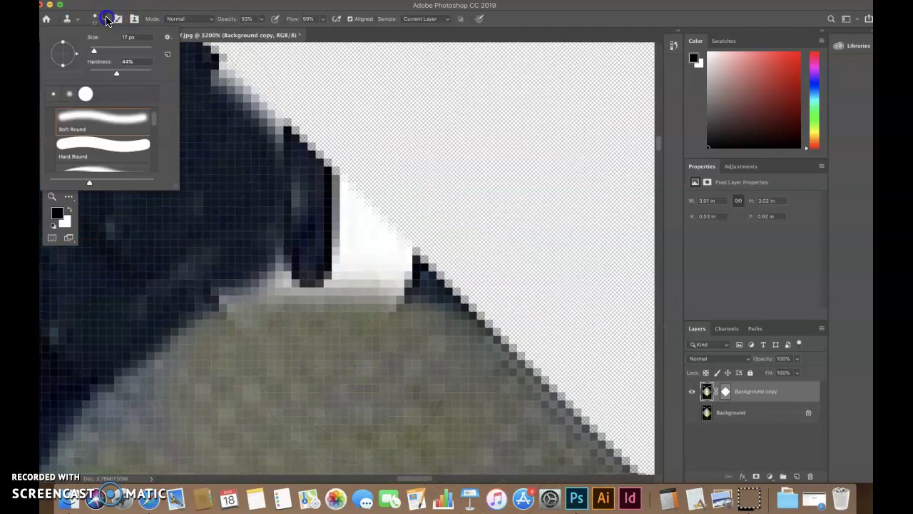
{"action": "left_click_drag", "start_coordinate": [96, 50], "coordinate": [90, 50]}
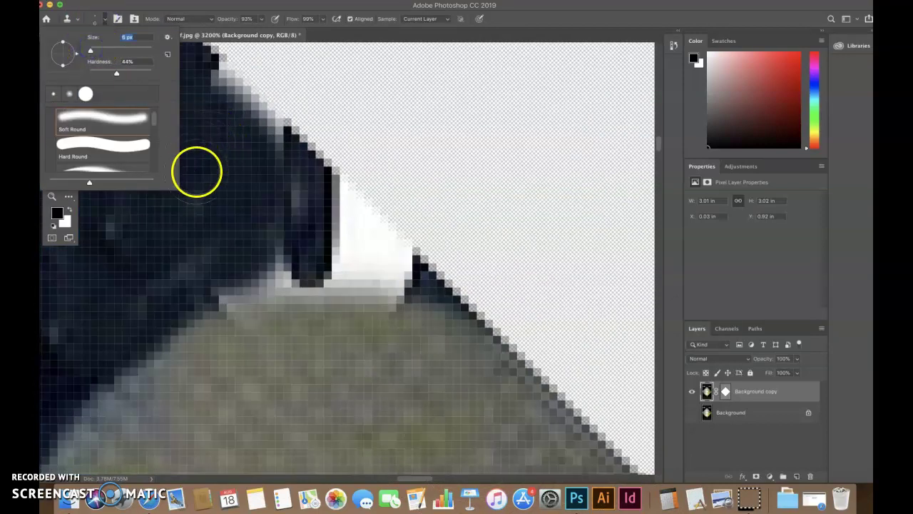
{"action": "left_click", "coordinate": [151, 265]}
{"action": "left_click", "coordinate": [151, 265], "text": "alt"}
{"action": "mouse_move", "coordinate": [220, 276]}
{"action": "left_mouse_down"}
{"action": "mouse_move", "coordinate": [249, 257]}
{"action": "mouse_move", "coordinate": [284, 263]}
{"action": "mouse_move", "coordinate": [255, 163]}
{"action": "mouse_move", "coordinate": [279, 178]}
{"action": "mouse_move", "coordinate": [259, 137]}
{"action": "mouse_move", "coordinate": [211, 91]}
{"action": "left_mouse_up"}
{"action": "left_click_drag", "start_coordinate": [251, 134], "coordinate": [257, 132]}
{"action": "mouse_move", "coordinate": [293, 178]}
{"action": "left_mouse_down"}
{"action": "mouse_move", "coordinate": [214, 180]}
{"action": "mouse_move", "coordinate": [340, 217]}
{"action": "mouse_move", "coordinate": [332, 203]}
{"action": "mouse_move", "coordinate": [392, 263]}
{"action": "mouse_move", "coordinate": [336, 206]}
{"action": "mouse_move", "coordinate": [332, 257]}
{"action": "mouse_move", "coordinate": [388, 272]}
{"action": "mouse_move", "coordinate": [247, 209]}
{"action": "mouse_move", "coordinate": [336, 145]}
{"action": "mouse_move", "coordinate": [383, 139]}
{"action": "mouse_move", "coordinate": [332, 143]}
{"action": "left_mouse_up"}
Step: Paint out the last white letter fragment at the diamond's right edge by cloning the adjacent navy
{"action": "left_click", "coordinate": [212, 179], "text": "alt"}
{"action": "left_click", "coordinate": [333, 204]}
{"action": "left_click", "coordinate": [357, 220]}
{"action": "left_click", "coordinate": [336, 242]}
{"action": "key", "text": "super+0"}
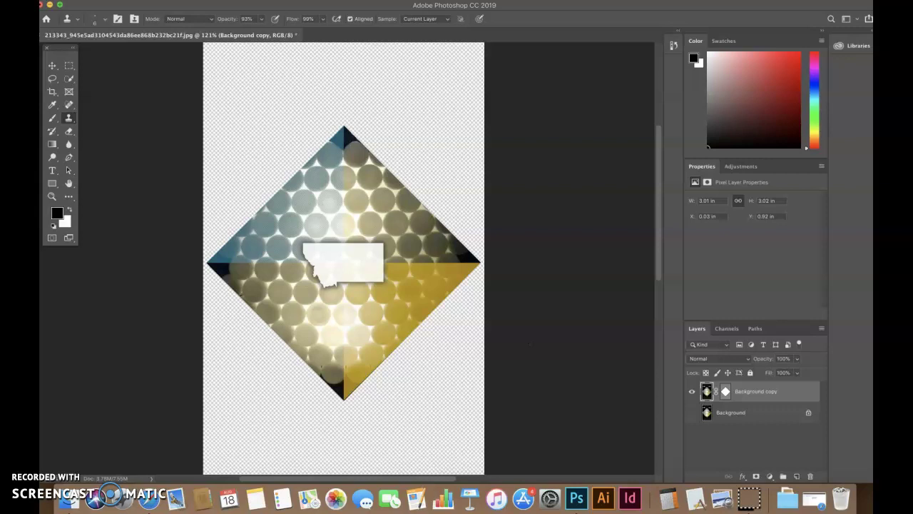
Step: Start saving the image under a new name, with the Documents folder as the location
{"action": "left_click", "coordinate": [96, 5]}
{"action": "left_click", "coordinate": [144, 88]}
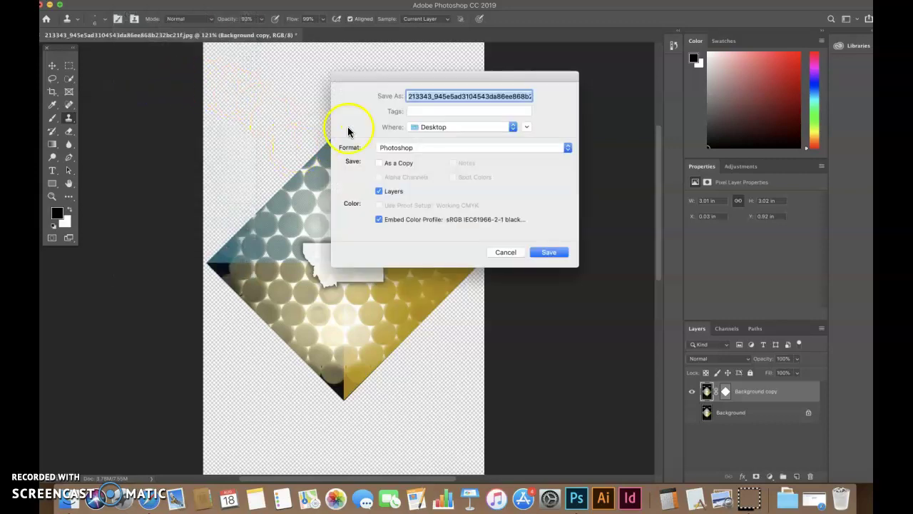
{"action": "left_click", "coordinate": [455, 127]}
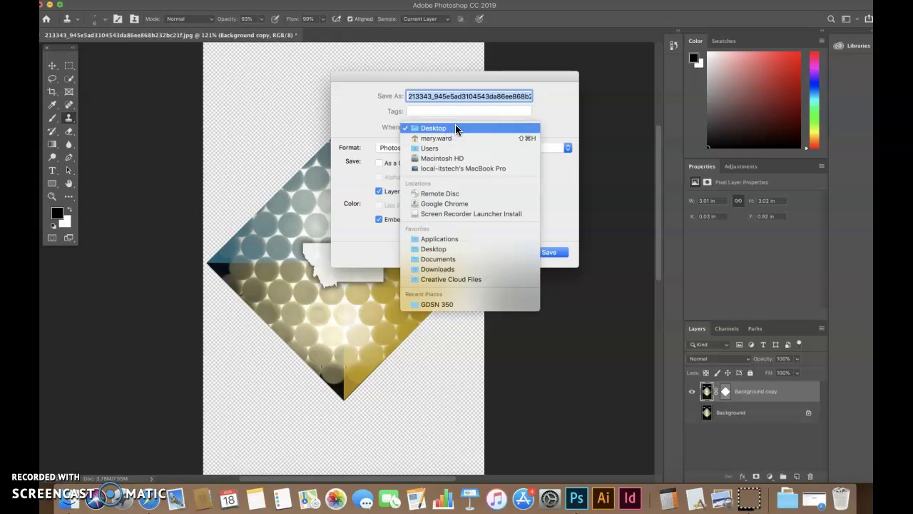
{"action": "left_click", "coordinate": [442, 259]}
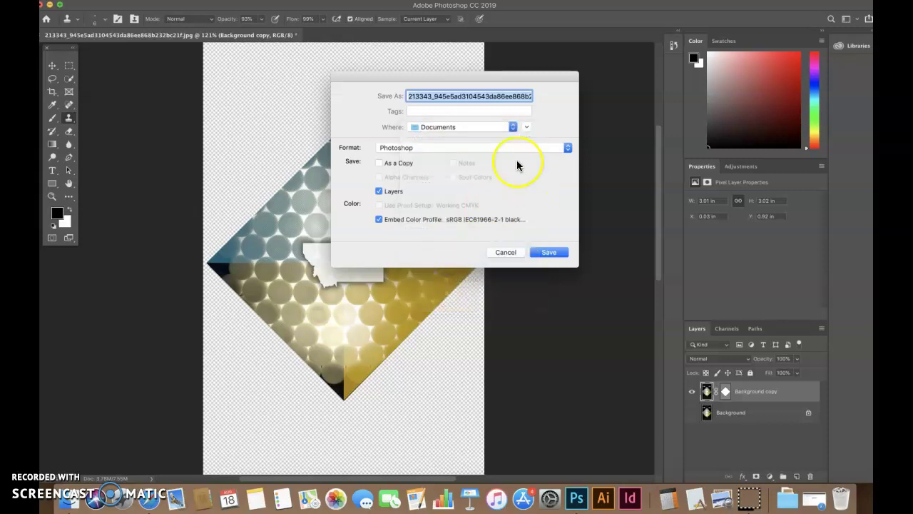
{"action": "left_click", "coordinate": [526, 128]}
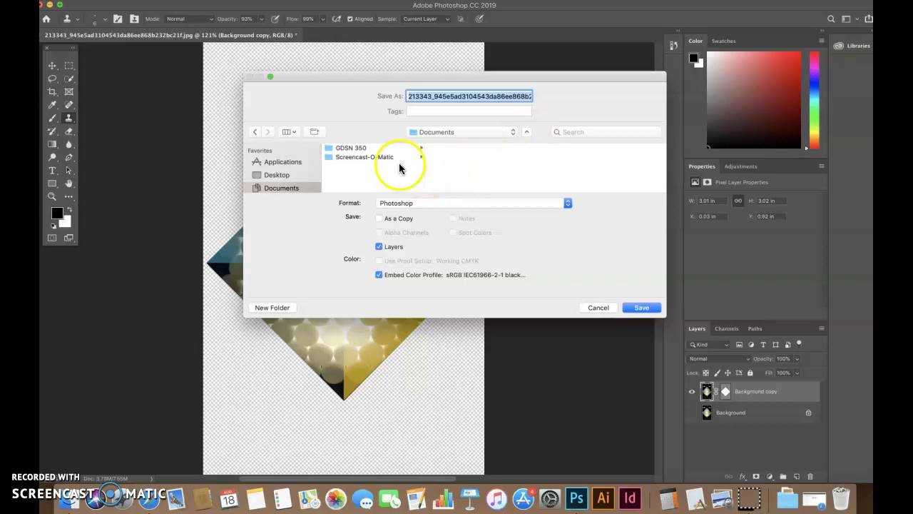
{"action": "left_click", "coordinate": [338, 207]}
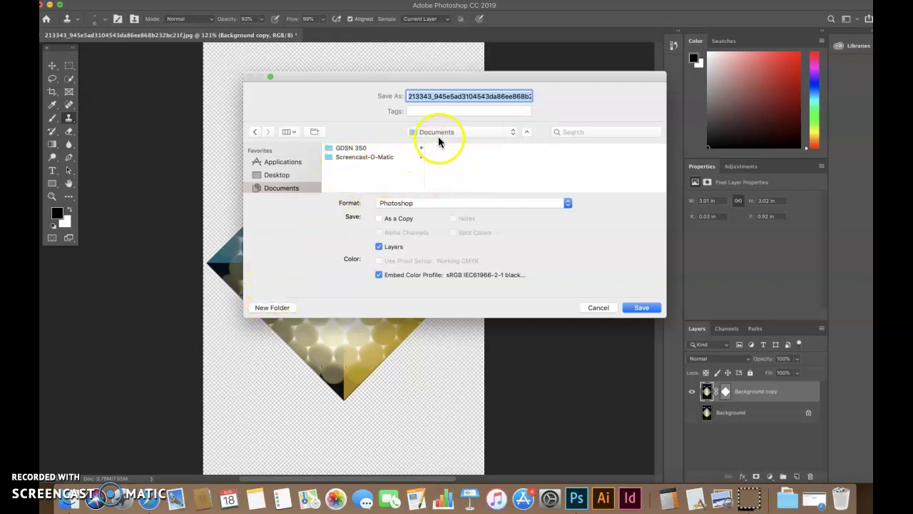
Step: Create a new folder named "GDSN 350 InDesign Poster & Banner Project" inside Documents
{"action": "left_click", "coordinate": [272, 307]}
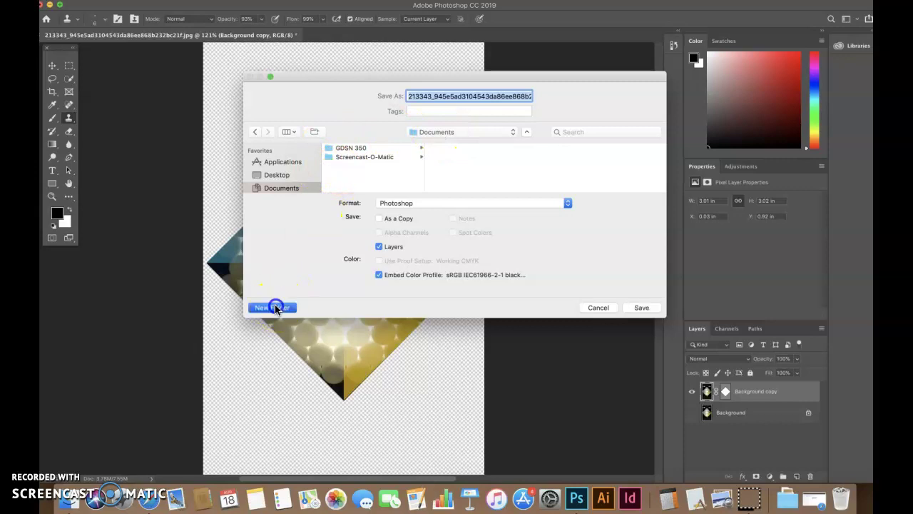
{"action": "triple_click", "coordinate": [343, 146]}
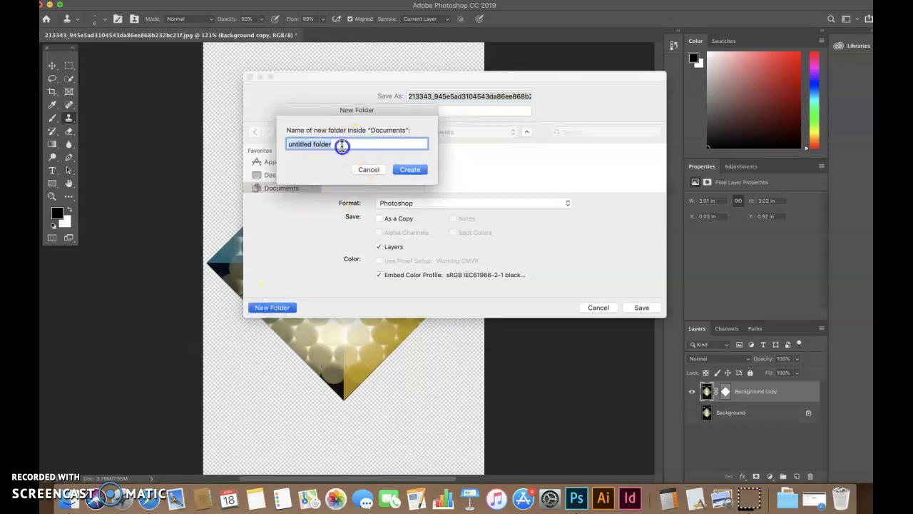
{"action": "key", "text": "BackSpace"}
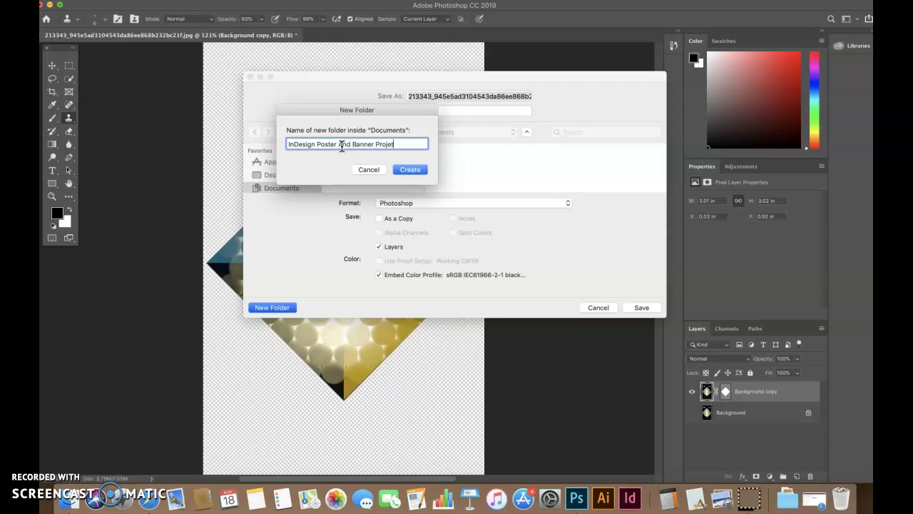
{"action": "left_click", "coordinate": [290, 145]}
{"action": "type", "text": "GDSN"}
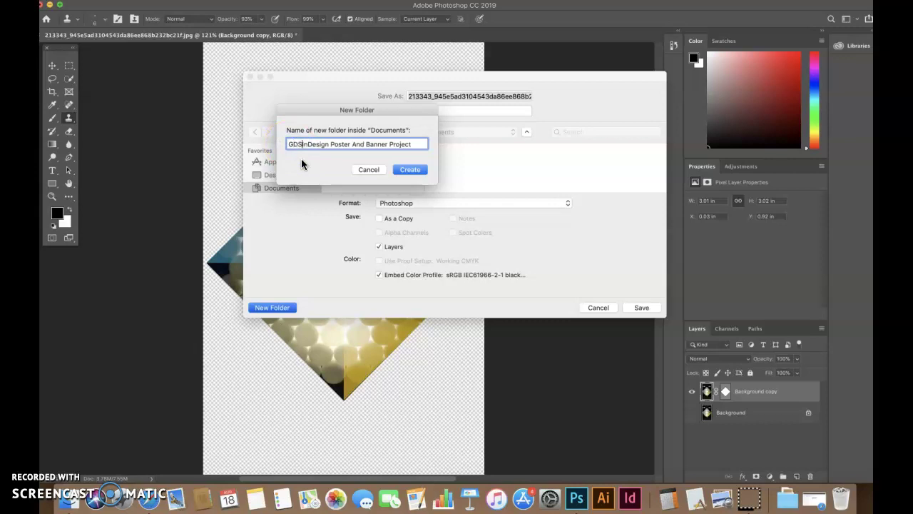
{"action": "type", "text": "350"}
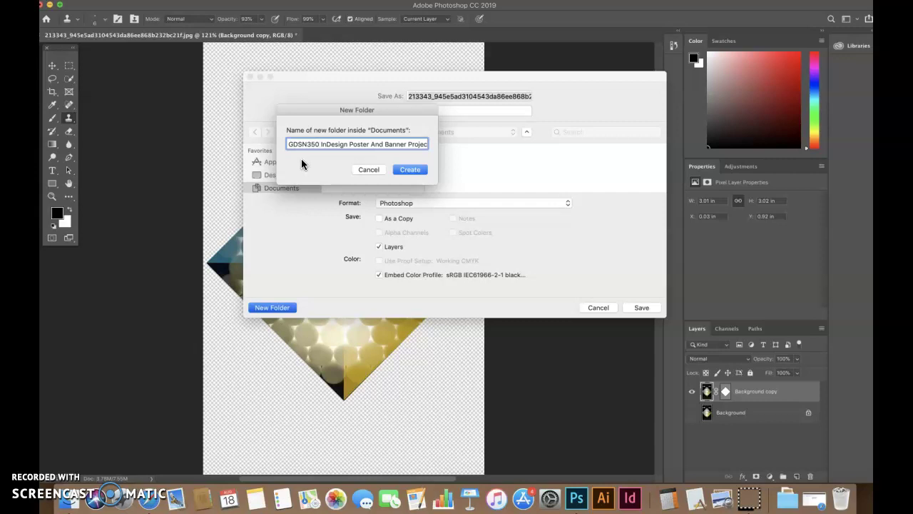
{"action": "left_click", "coordinate": [307, 144]}
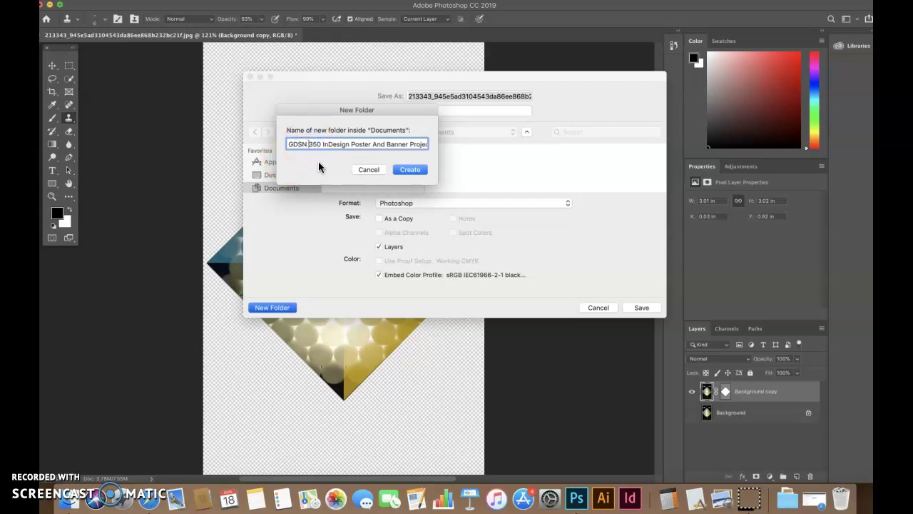
{"action": "left_click", "coordinate": [361, 142]}
{"action": "left_click", "coordinate": [386, 143]}
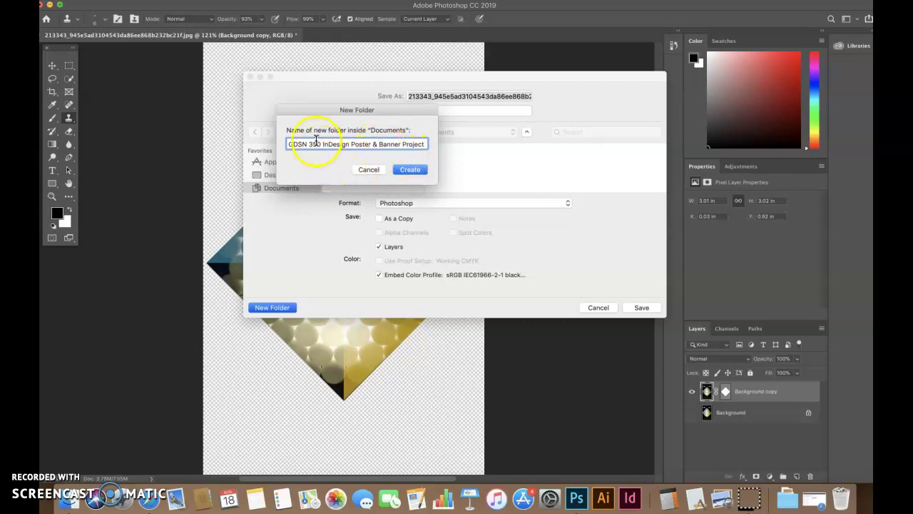
{"action": "left_click", "coordinate": [409, 171]}
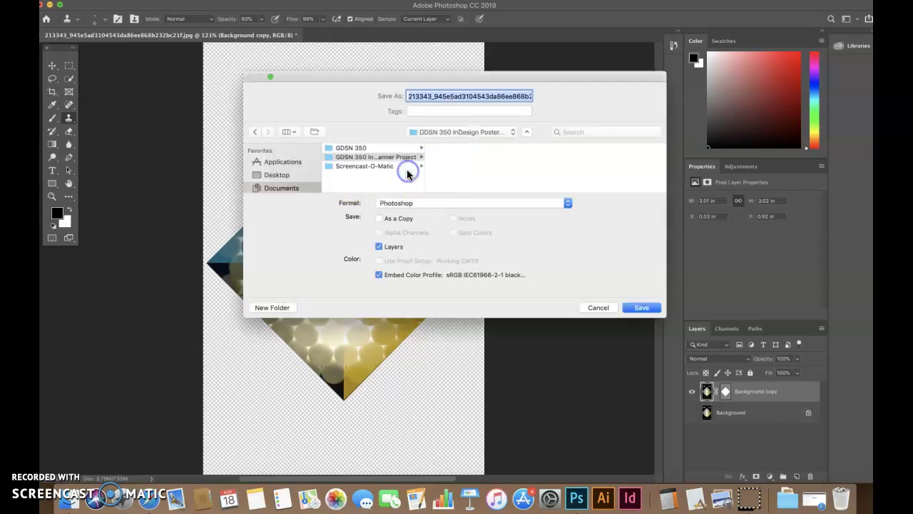
Step: Name the file DiamondShape_CMYK in the new project folder and choose the Photoshop format
{"action": "left_click", "coordinate": [393, 159]}
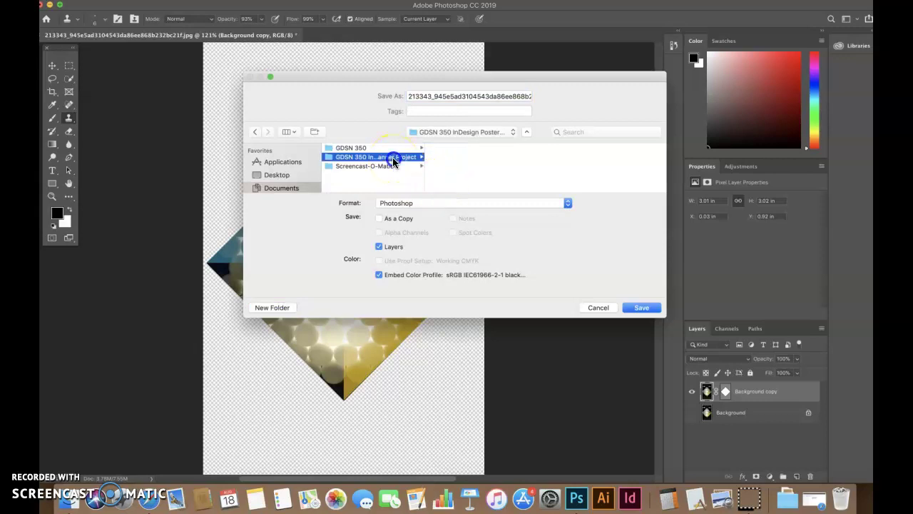
{"action": "left_click", "coordinate": [497, 97]}
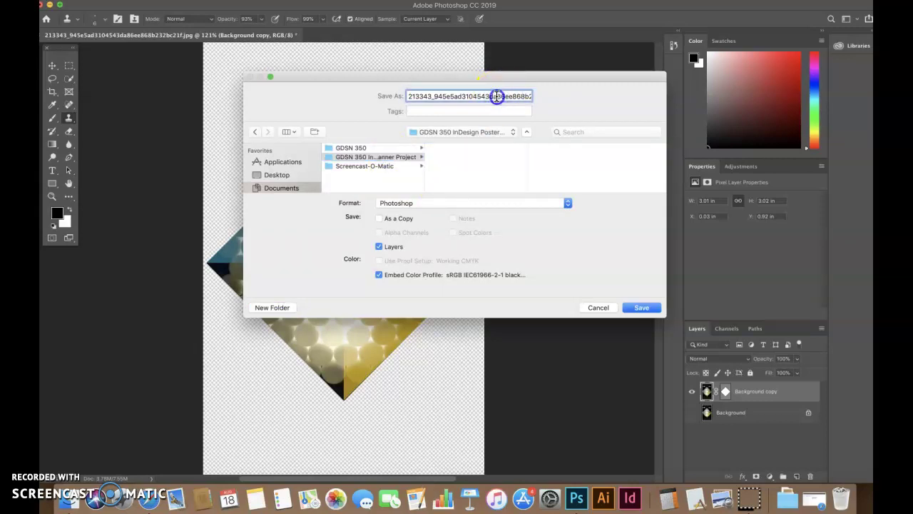
{"action": "double_click", "coordinate": [497, 96]}
{"action": "type", "text": "DiamondShape_CMYK"}
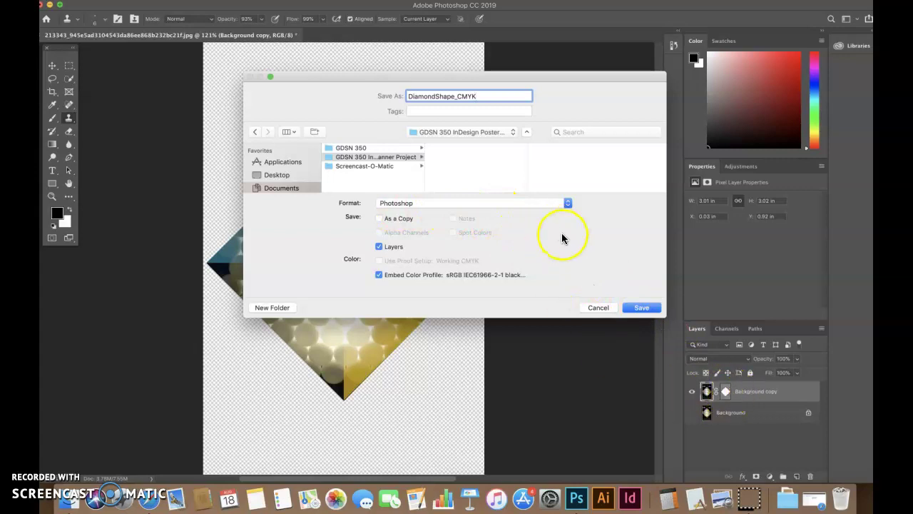
{"action": "left_click", "coordinate": [457, 204]}
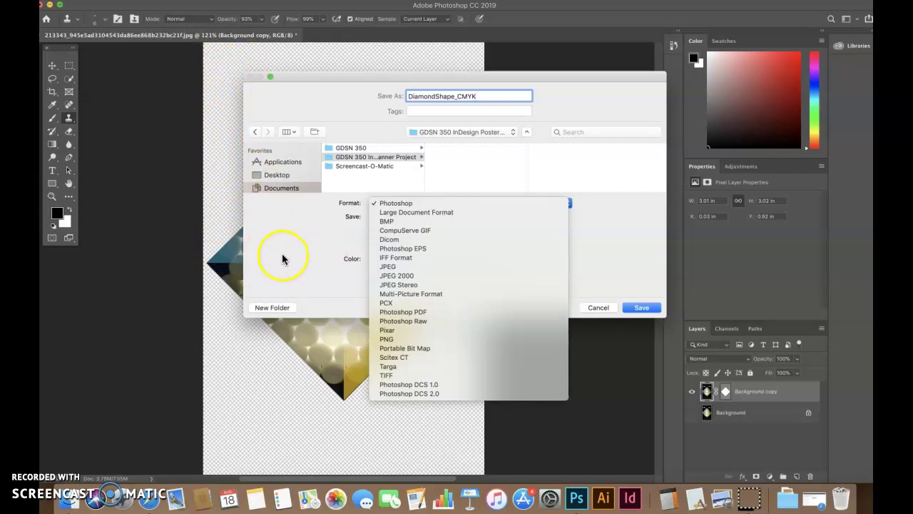
{"action": "left_click", "coordinate": [396, 204]}
{"action": "left_click", "coordinate": [396, 204]}
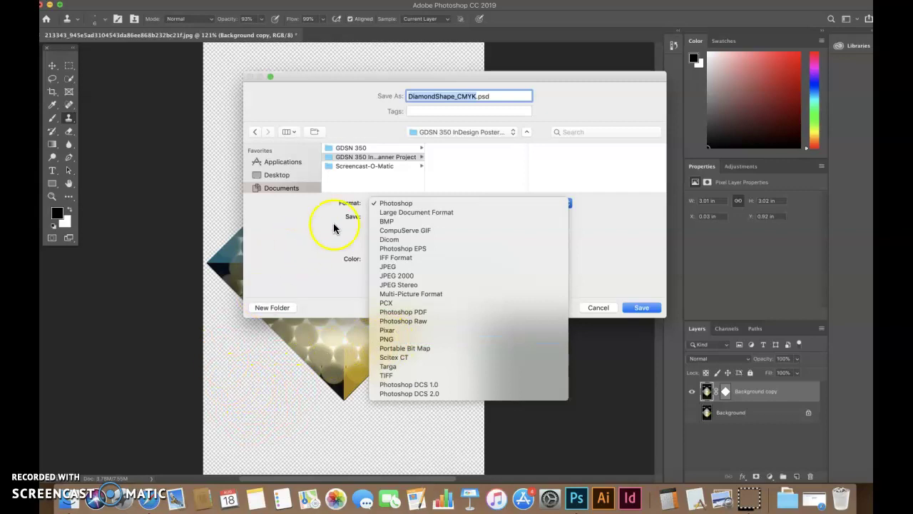
{"action": "left_click", "coordinate": [398, 203]}
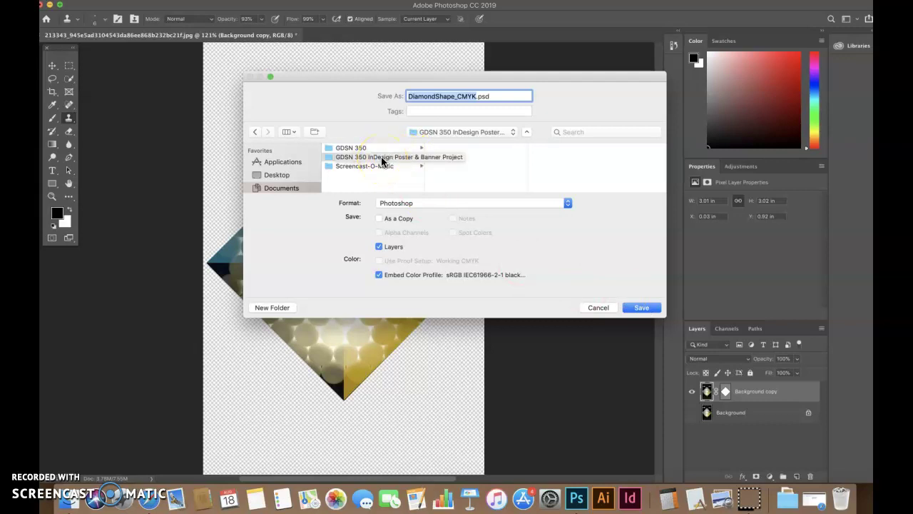
Step: Save the file into the InDesign Poster & Banner Project folder, with Maximize Compatibility enabled
{"action": "left_click_drag", "start_coordinate": [329, 159], "coordinate": [329, 150]}
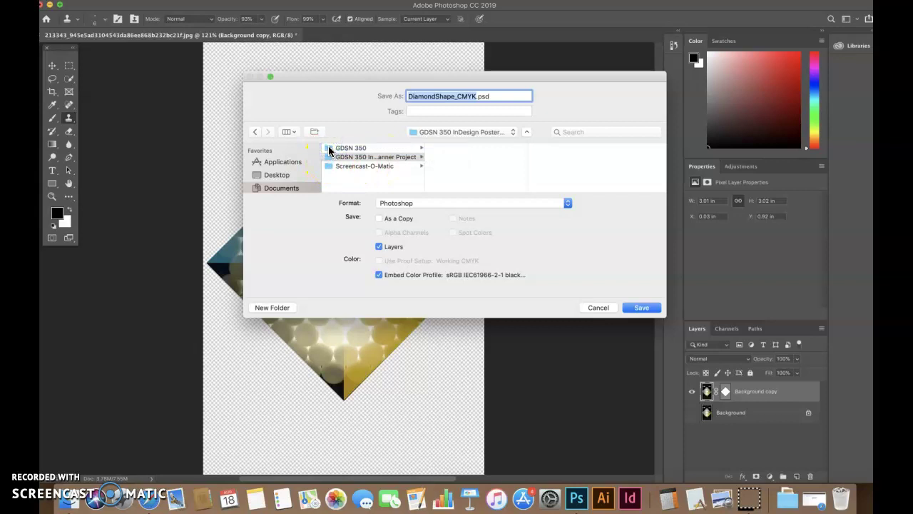
{"action": "left_click", "coordinate": [332, 158]}
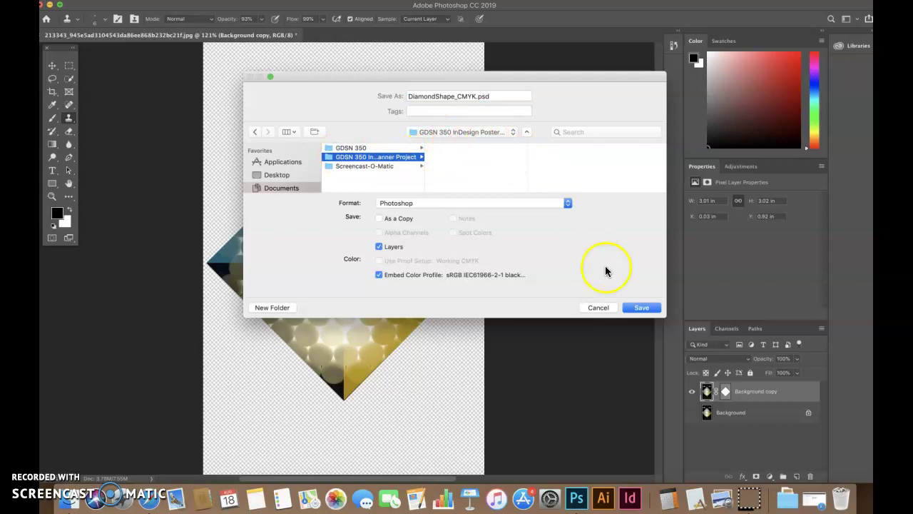
{"action": "left_click", "coordinate": [643, 308]}
{"action": "left_click", "coordinate": [578, 197]}
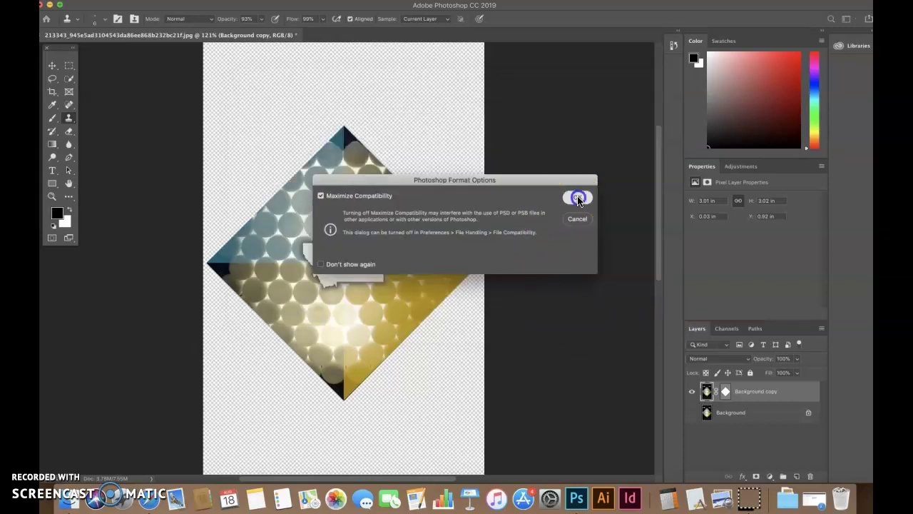
Step: Check the image's dimensions and resolution
{"action": "left_click", "coordinate": [168, 0]}
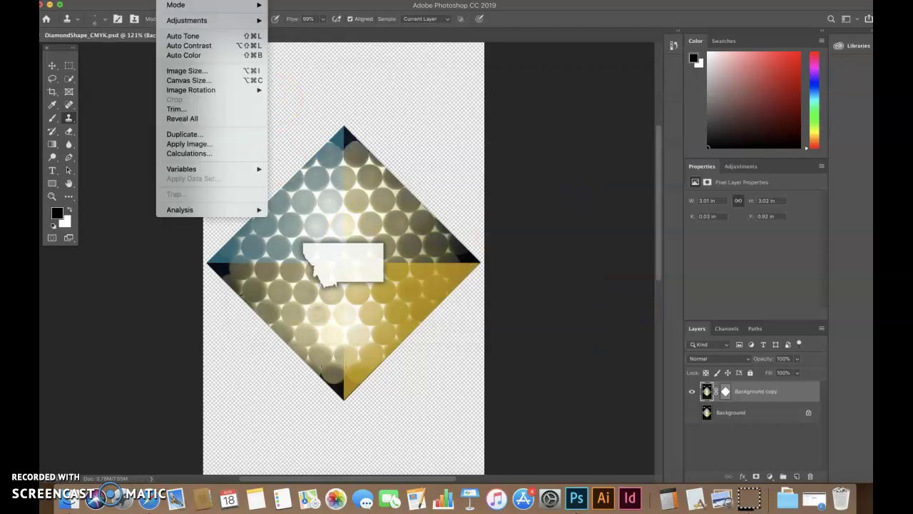
{"action": "left_click", "coordinate": [187, 72]}
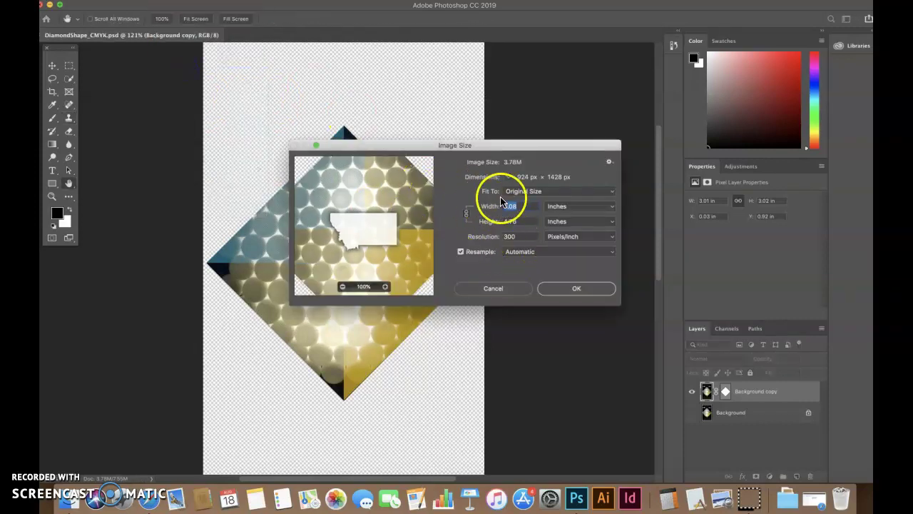
{"action": "left_click", "coordinate": [541, 289]}
Step: Convert the image from RGB to CMYK Color without merging the layers, accepting the U.S. Web Coated (SWOP) v2 profile
{"action": "left_click", "coordinate": [168, 1]}
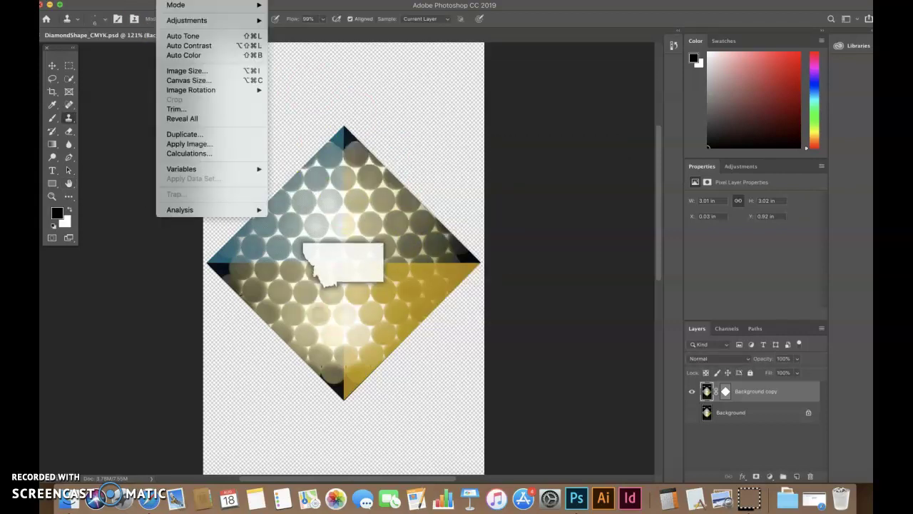
{"action": "mouse_move", "coordinate": [184, 6]}
{"action": "left_click", "coordinate": [298, 48]}
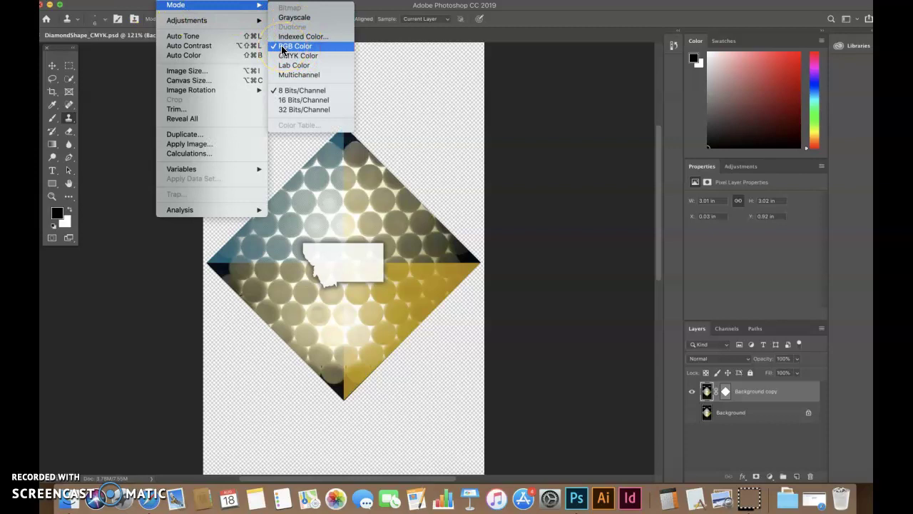
{"action": "left_click", "coordinate": [286, 48]}
{"action": "left_click", "coordinate": [298, 56]}
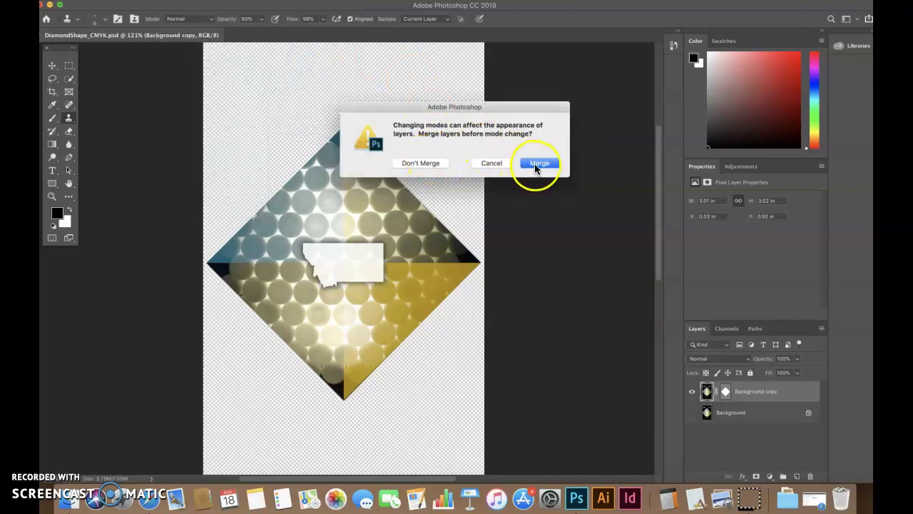
{"action": "left_click", "coordinate": [427, 161]}
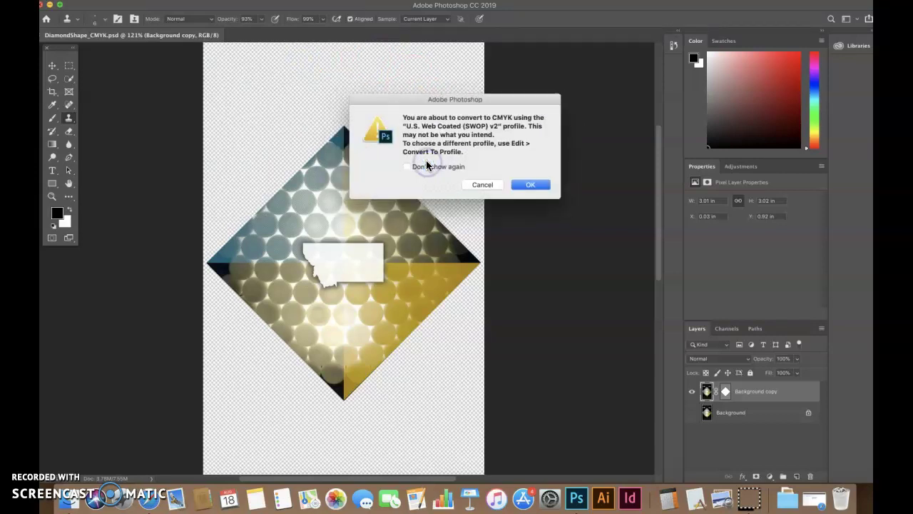
{"action": "left_click", "coordinate": [531, 184]}
{"action": "left_click", "coordinate": [527, 184]}
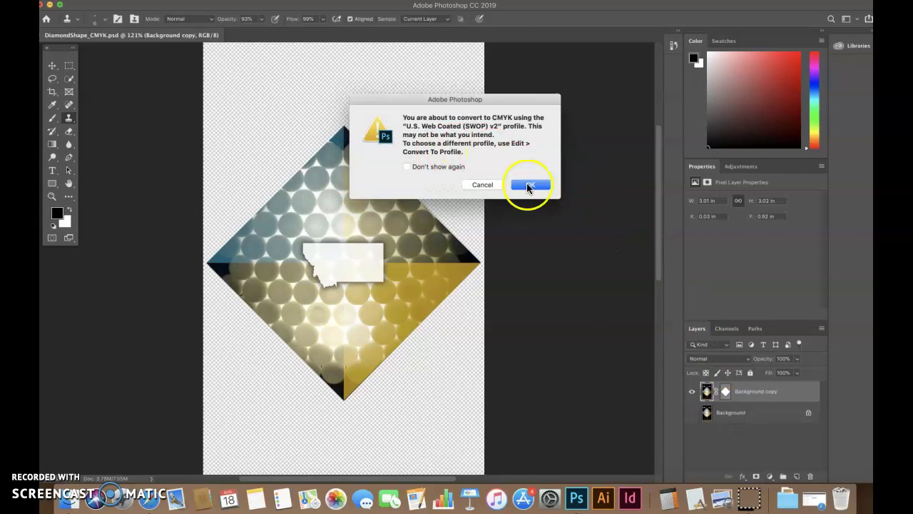
{"action": "left_click", "coordinate": [522, 185]}
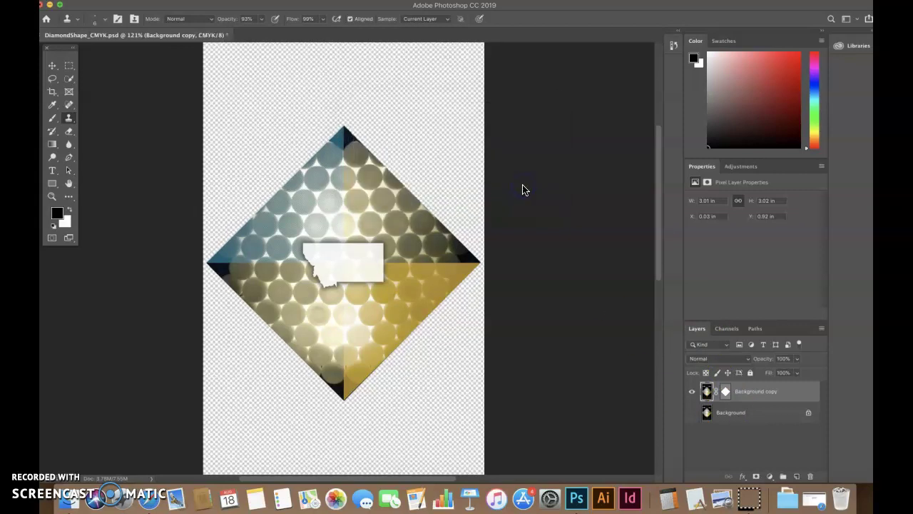
Step: Check the image's color mode and save the converted document over DiamondShape_CMYK.psd
{"action": "left_click", "coordinate": [171, 0]}
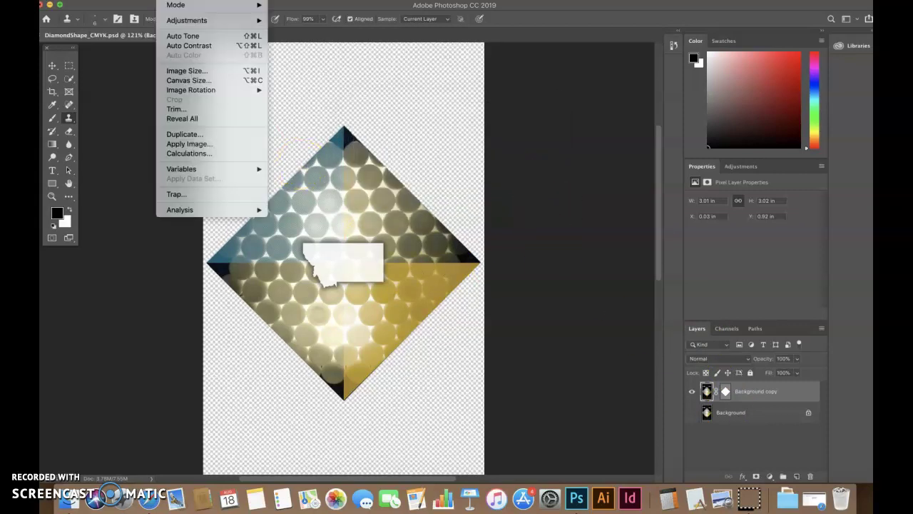
{"action": "left_click", "coordinate": [173, 6]}
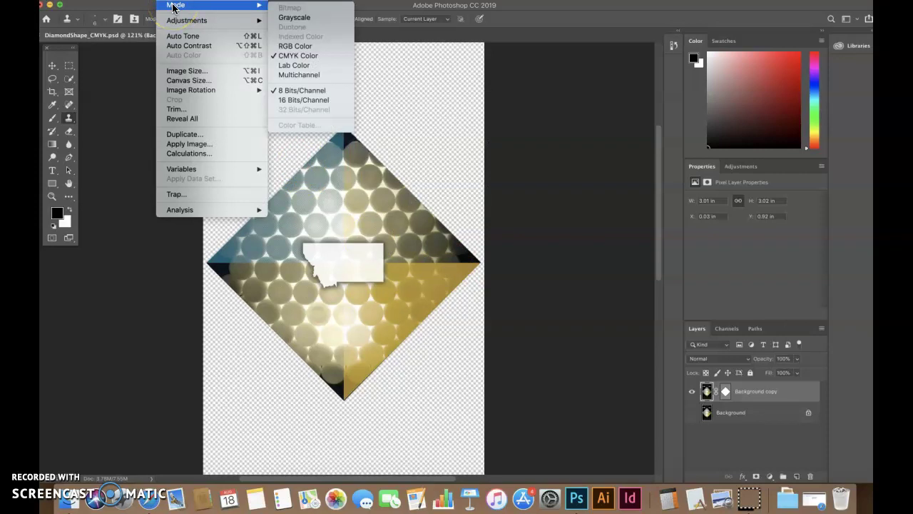
{"action": "left_click", "coordinate": [152, 101]}
{"action": "key", "text": "super+s"}
{"action": "left_click", "coordinate": [140, 92]}
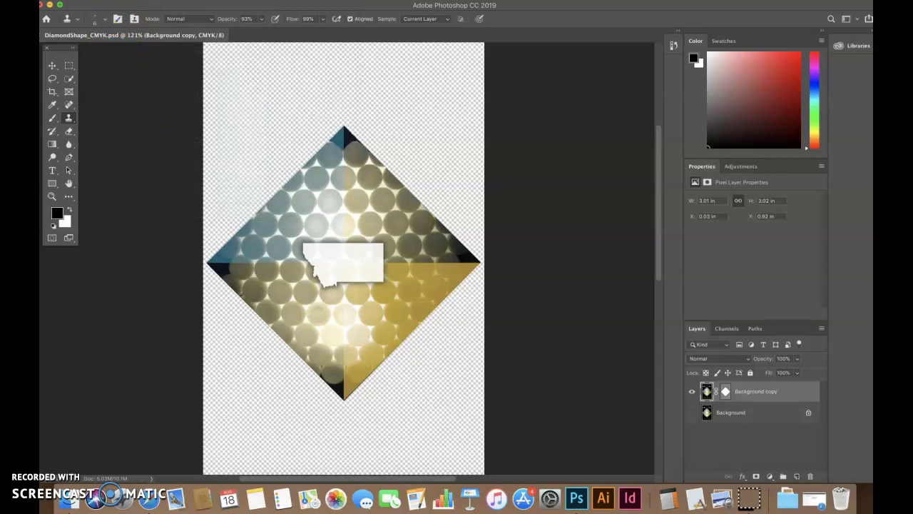
{"action": "left_click", "coordinate": [125, 4]}
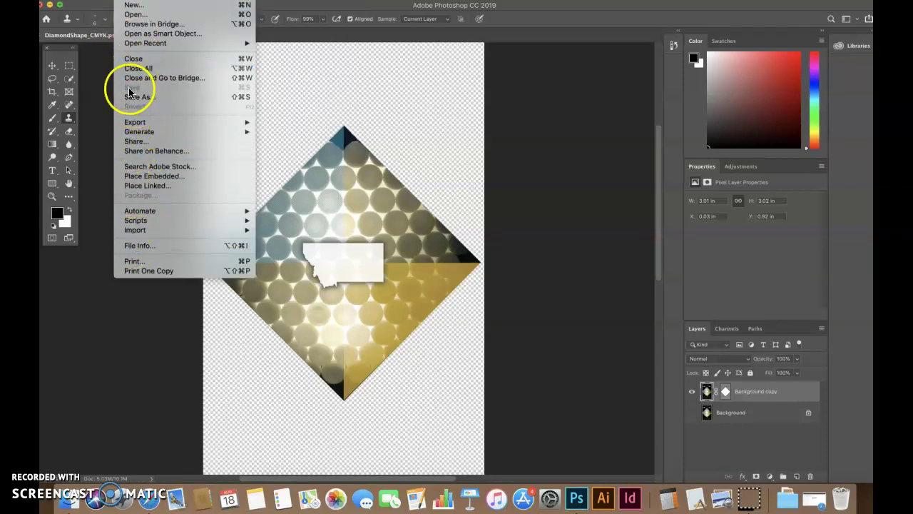
{"action": "left_click", "coordinate": [523, 209]}
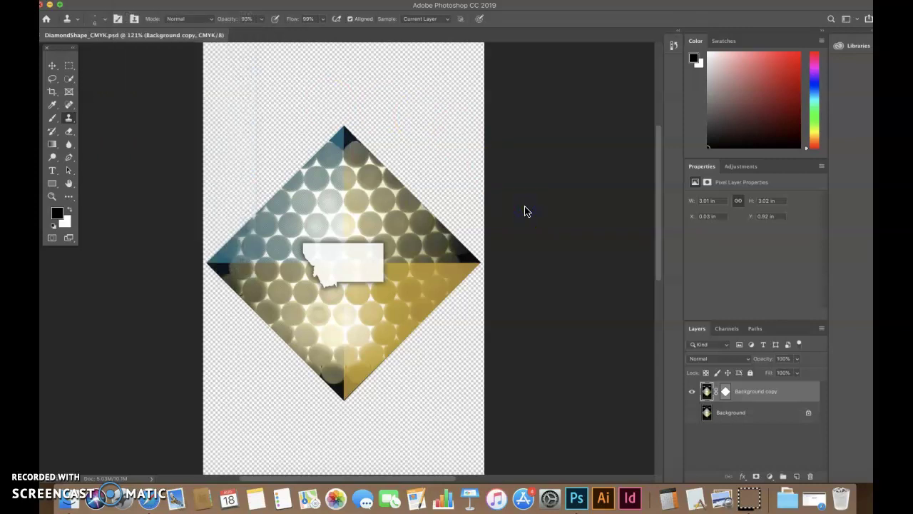